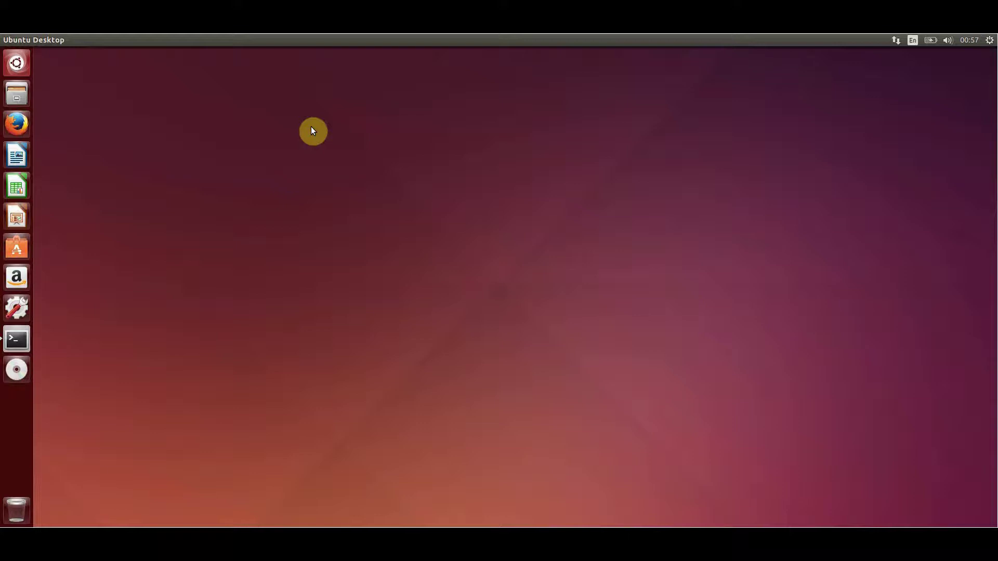
Quit the old terminal, relaunch Terminal from a Dash search for 'termina', and centre its window.
right_click(7, 331)
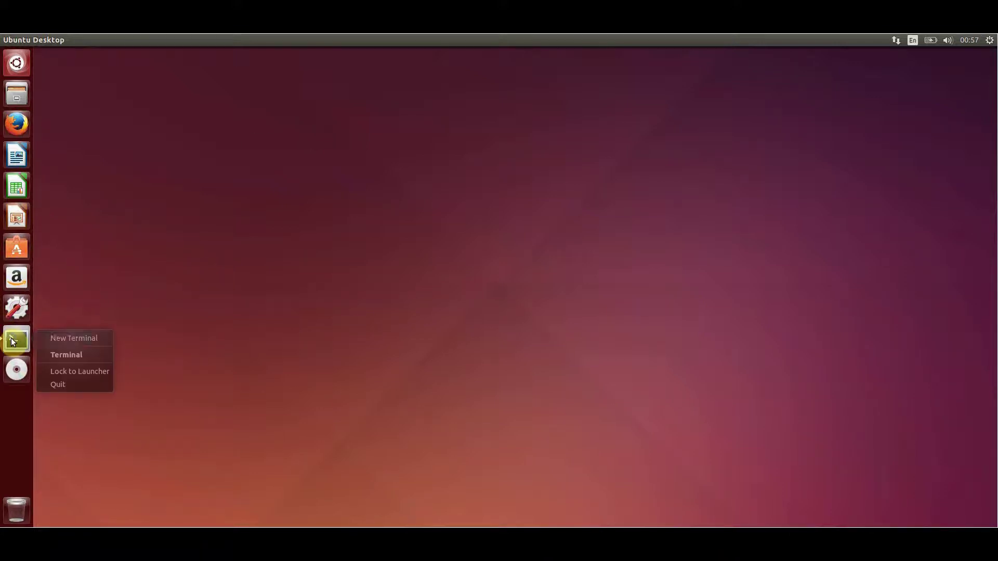
click(49, 387)
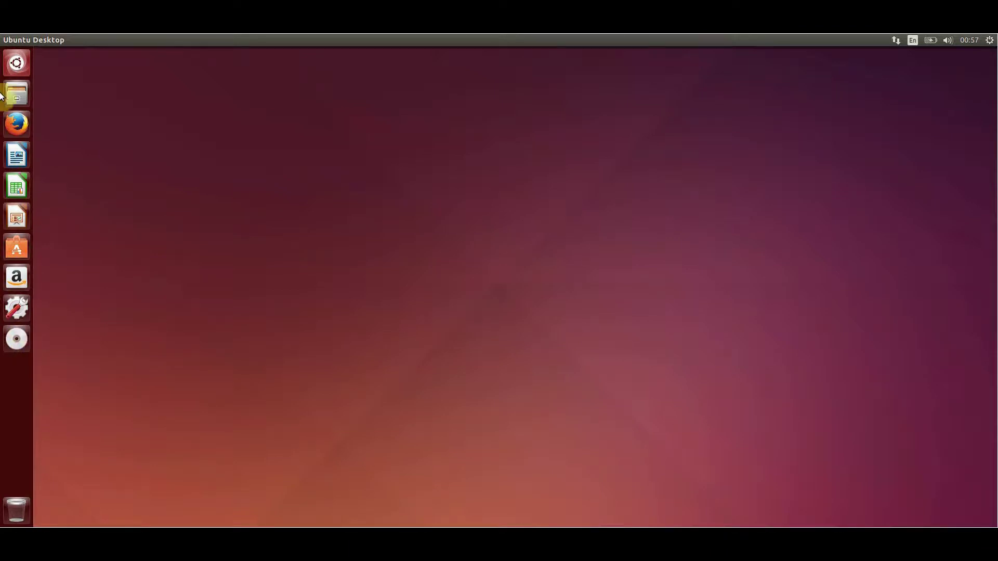
click(16, 63)
text(termina)
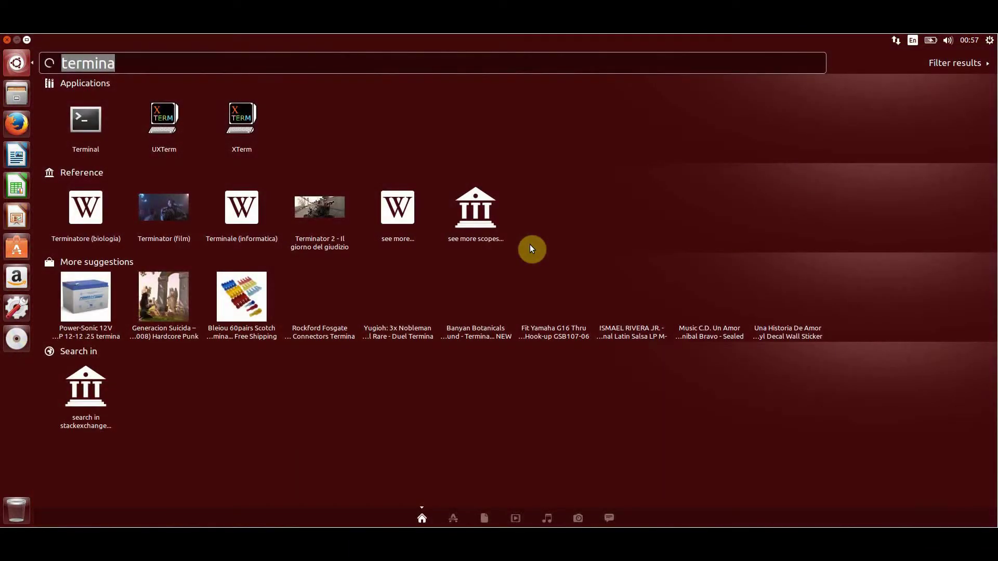
click(73, 133)
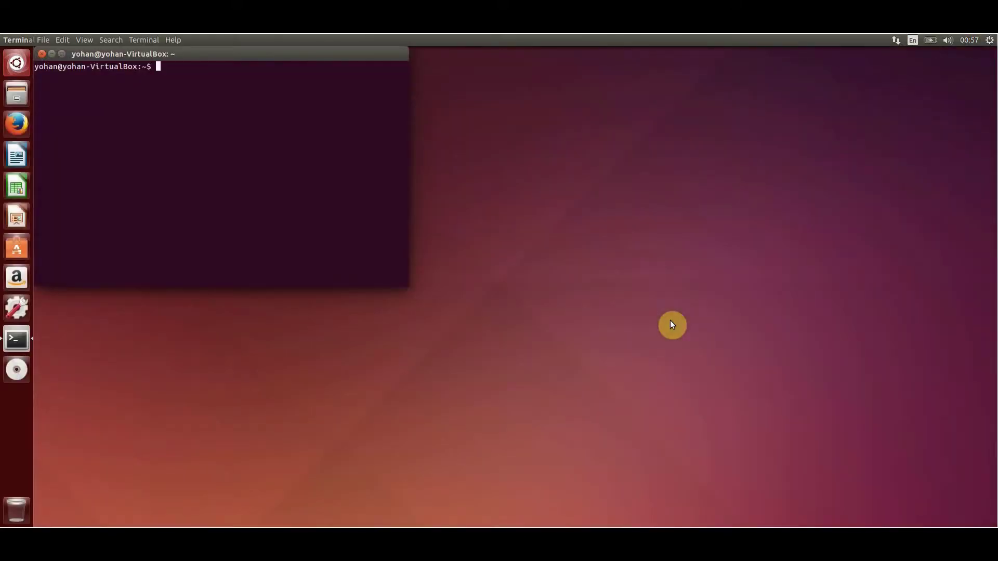
drag(333, 57, 449, 118)
click(449, 118)
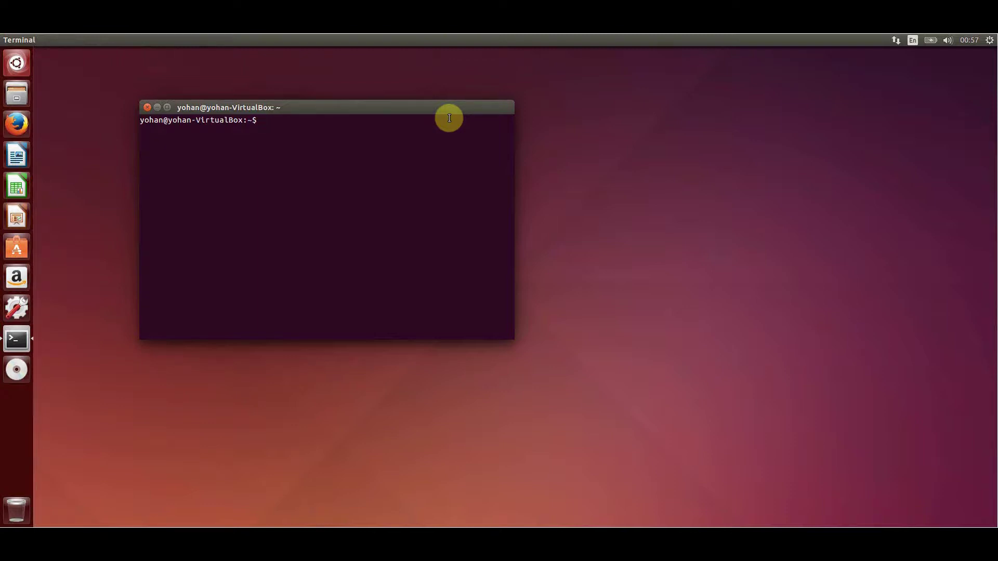
Run 'sudo add-apt-repository ppa:nilarimogard/webupd8' and confirm adding the PPA.
text(sud)
text(o a)
text(dd)
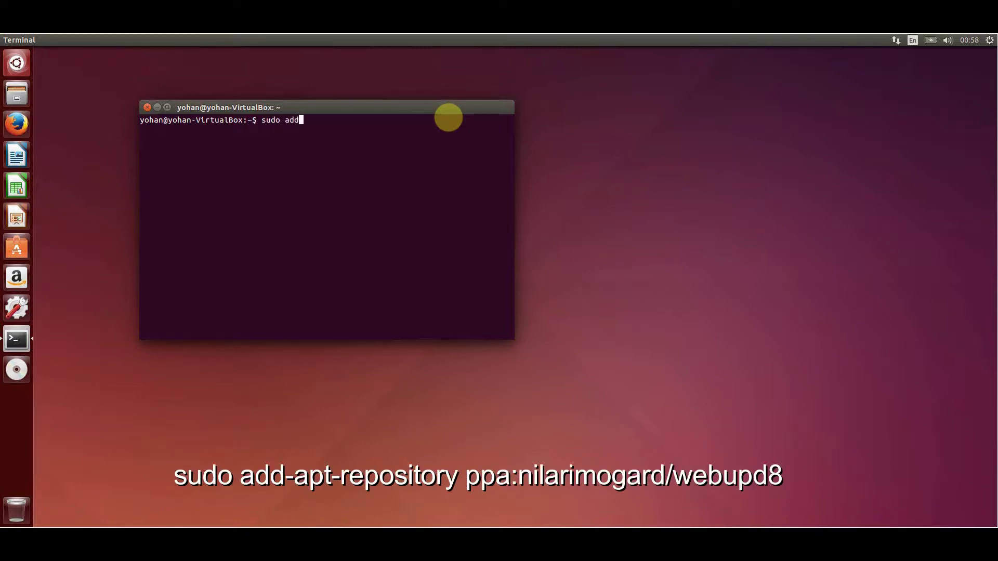
text(-apt-rep)
text(ositt)
text(or)
key(BackSpace)
key(BackSpace)
key(BackSpace)
key(BackSpace)
text(ory )
text(ppa:)
text(nilari)
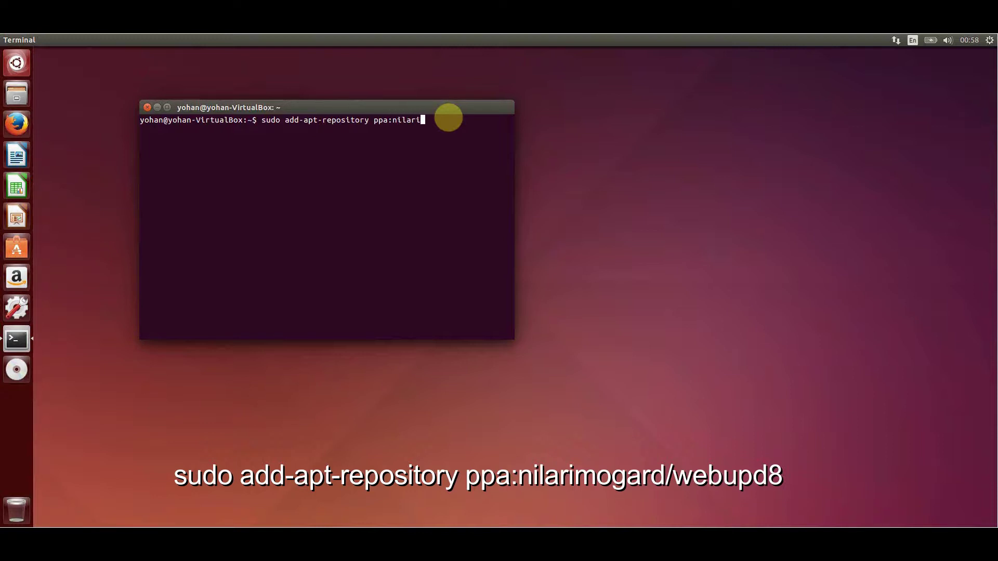
text(mogard)
text(/web)
text(up)
text(d)
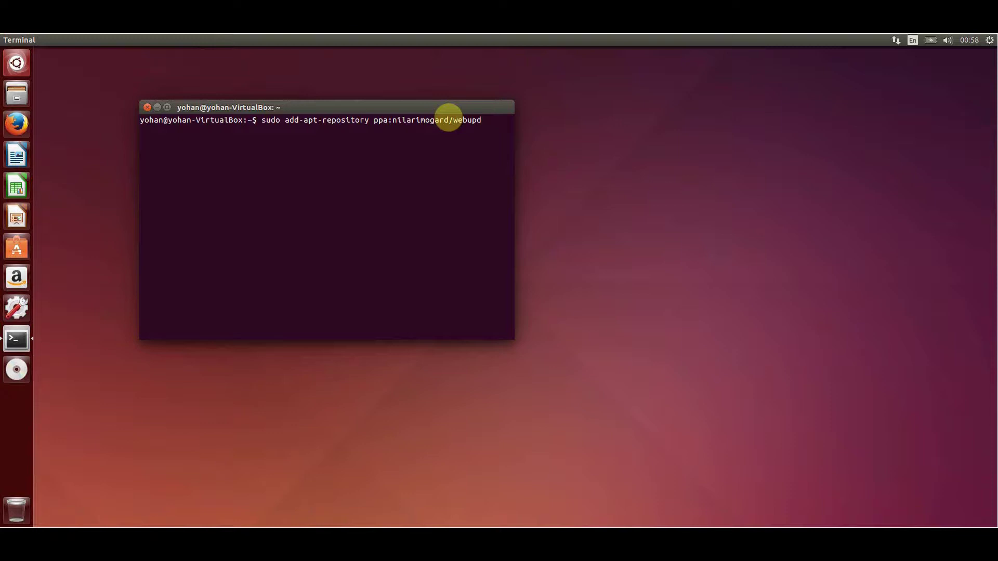
text(8)
key(Return)
key(Return)
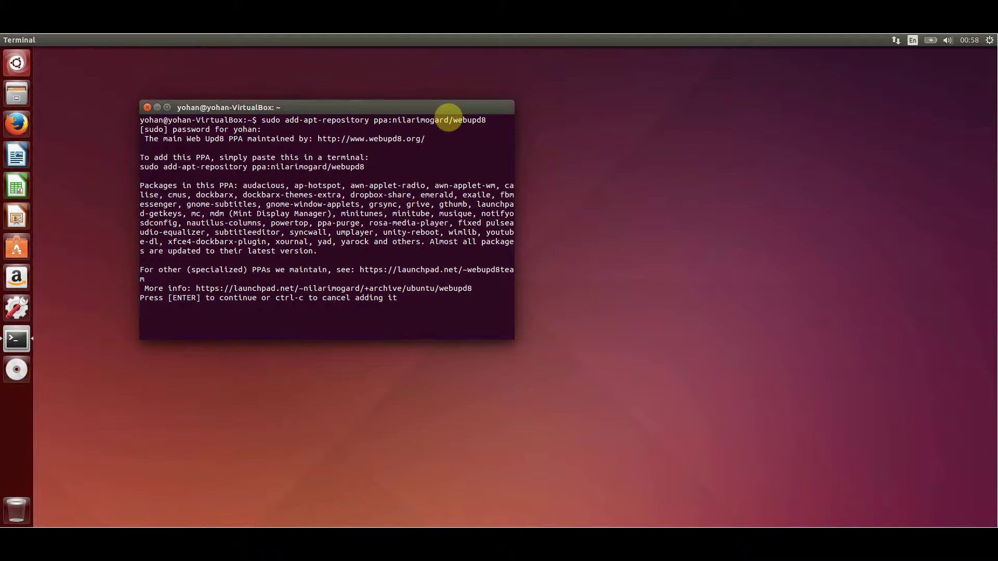
key(Return)
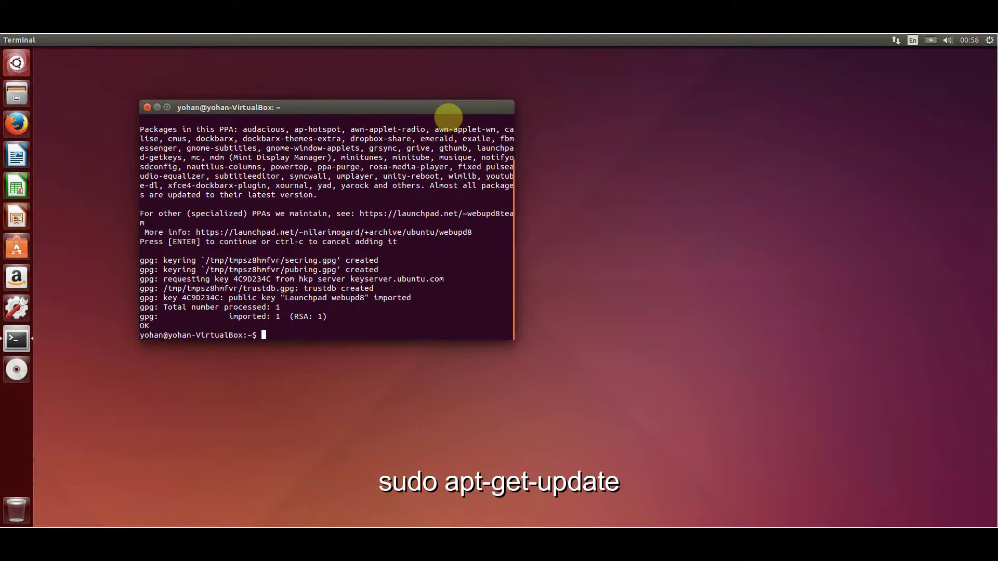
Run 'sudo apt-get update' to refresh the package lists.
text(sud)
text(o apt-get )
text(update)
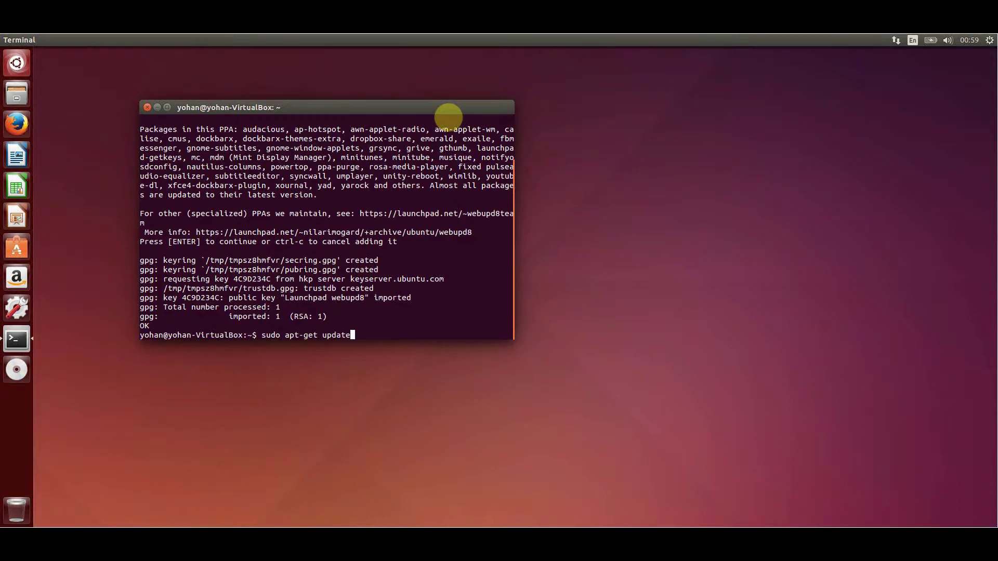
key(Return)
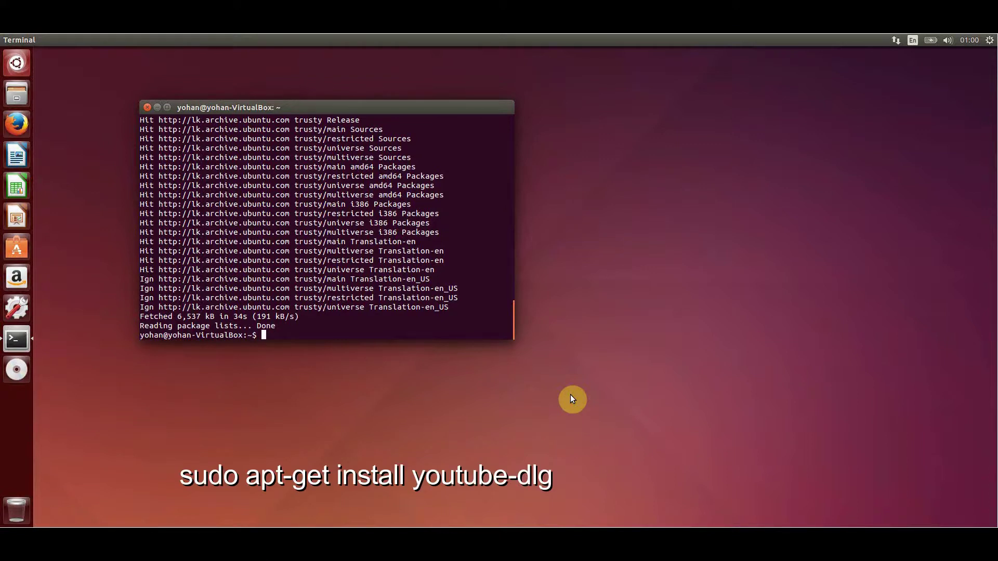
Run 'sudo apt-get install youtube-dlg' and answer 'y' to continue the installation.
text(sudo apt-)
text(et)
key(BackSpace)
text(ge)
text(t install)
text( youtube)
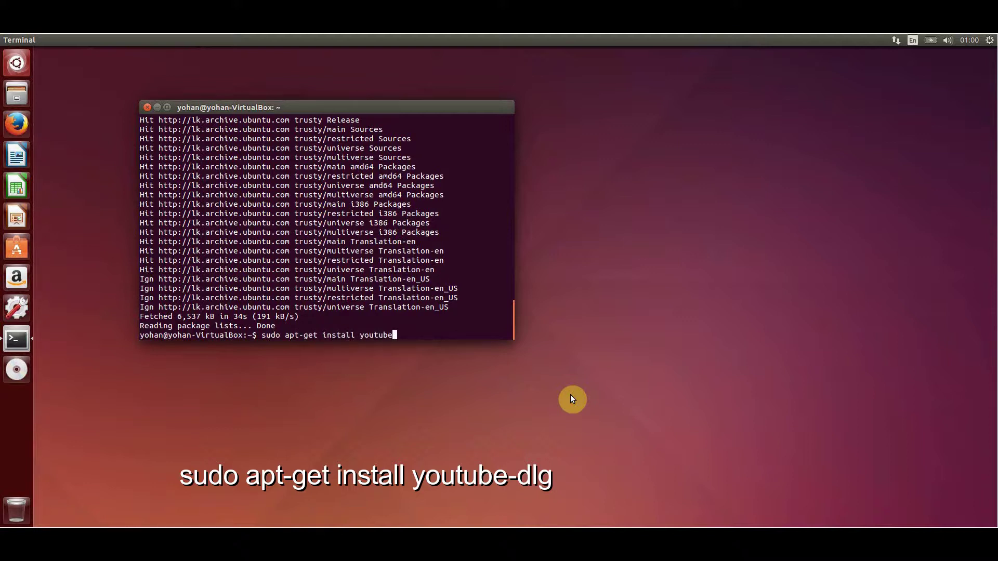
text(-dlg)
key(Return)
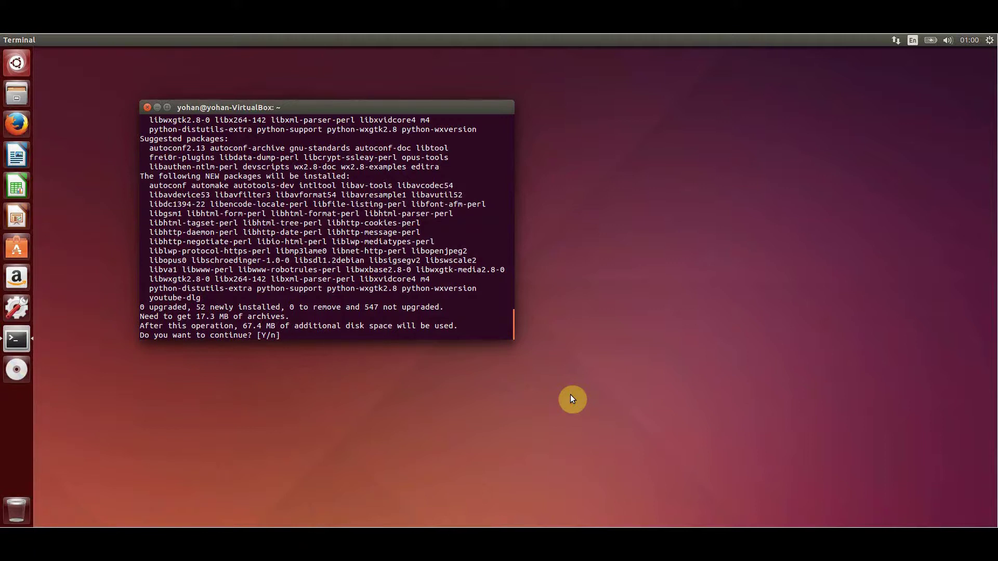
text(y)
key(Return)
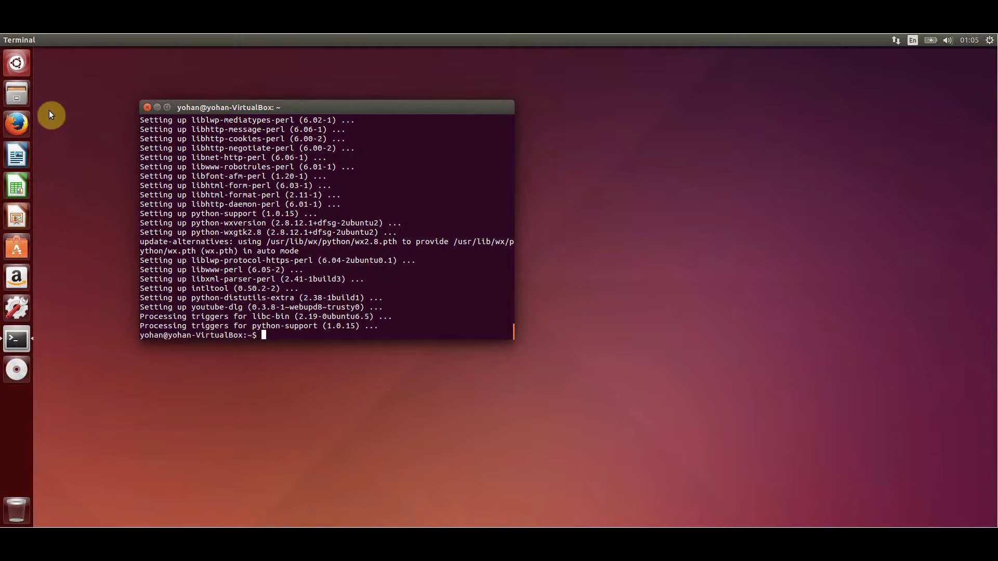
Launch YouTube DL GUI from a Dash search for 'youtube' and close the Terminal window.
click(19, 72)
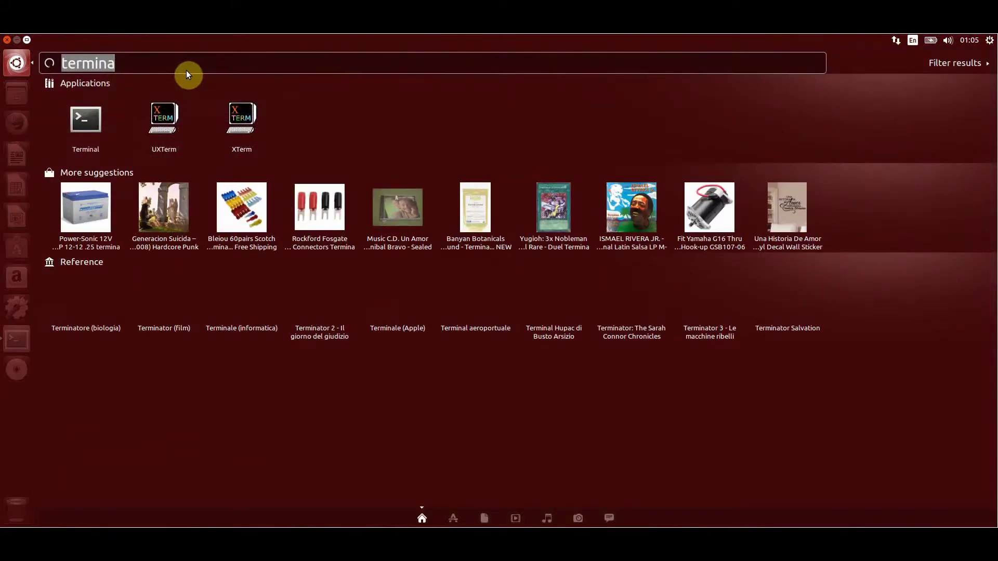
key(BackSpace)
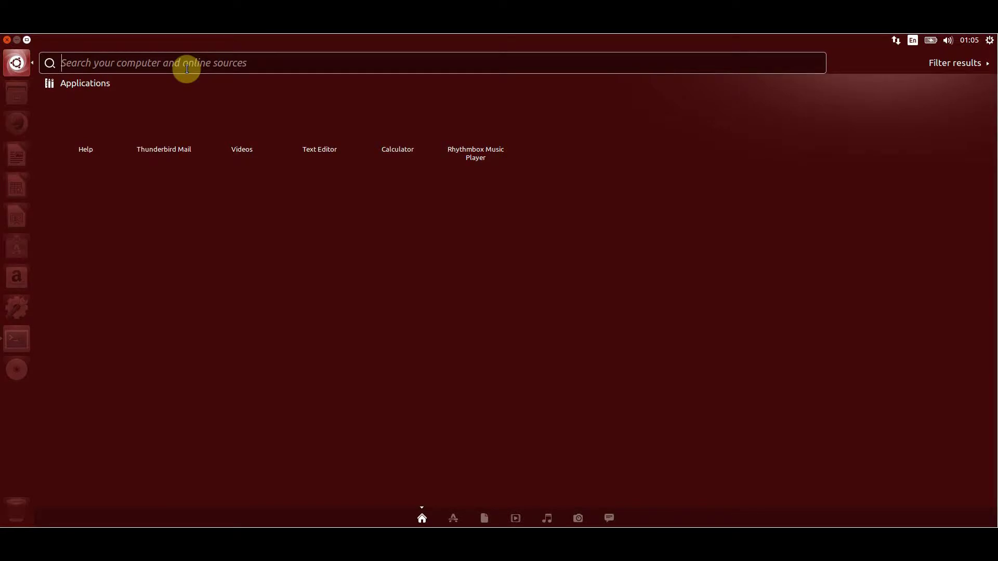
text(youtube)
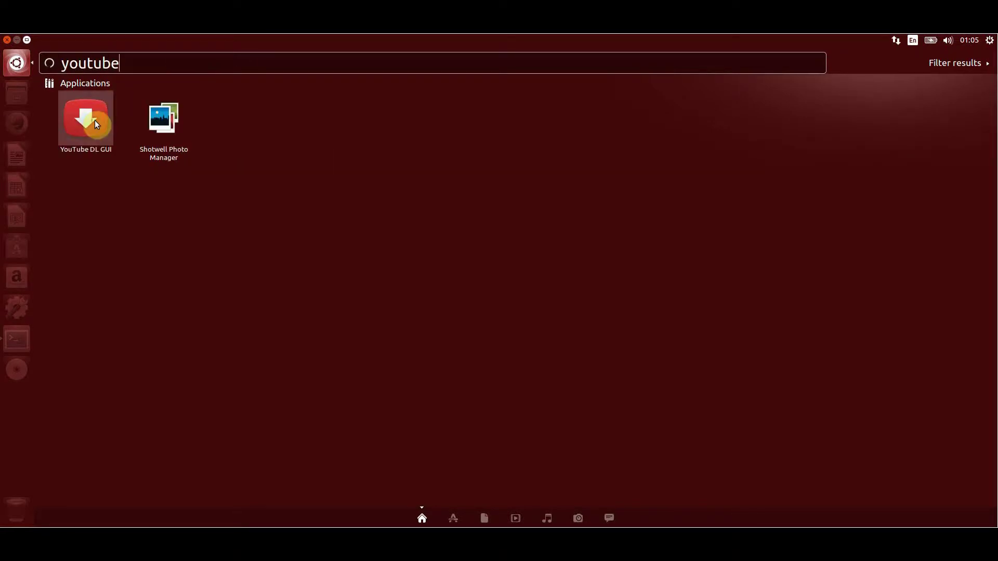
click(95, 120)
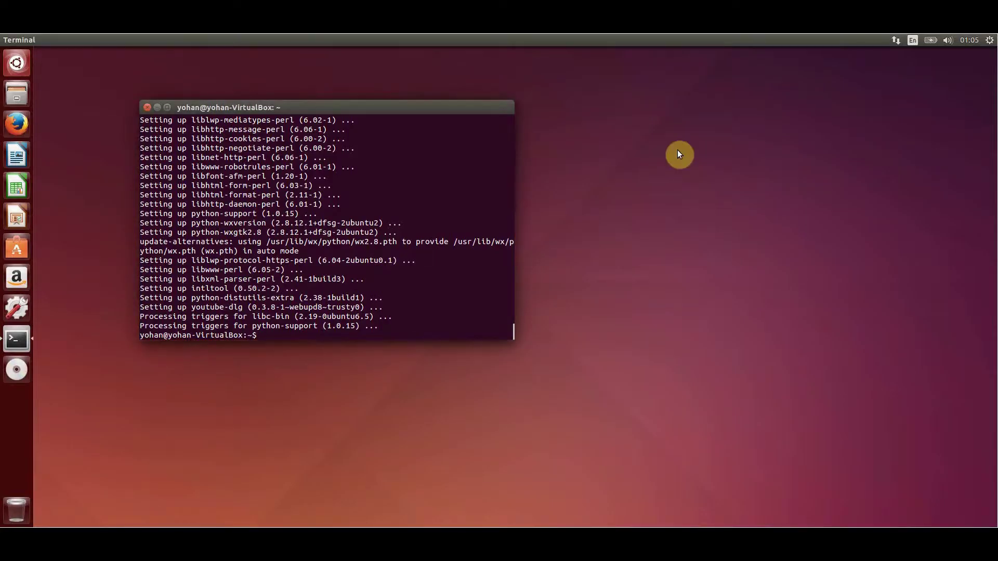
click(147, 109)
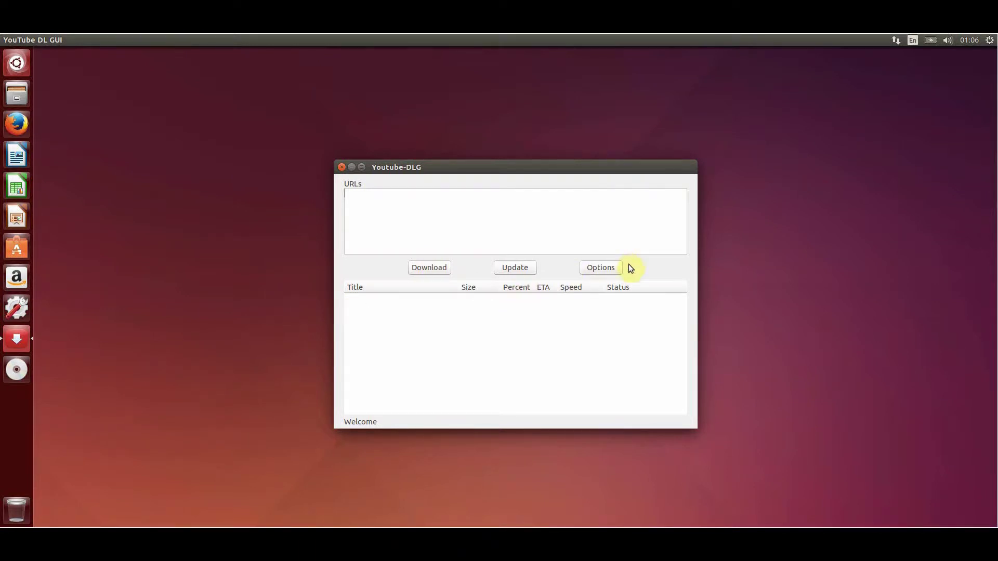
In Options, set the Video Format to mp4 [640x360].
click(609, 269)
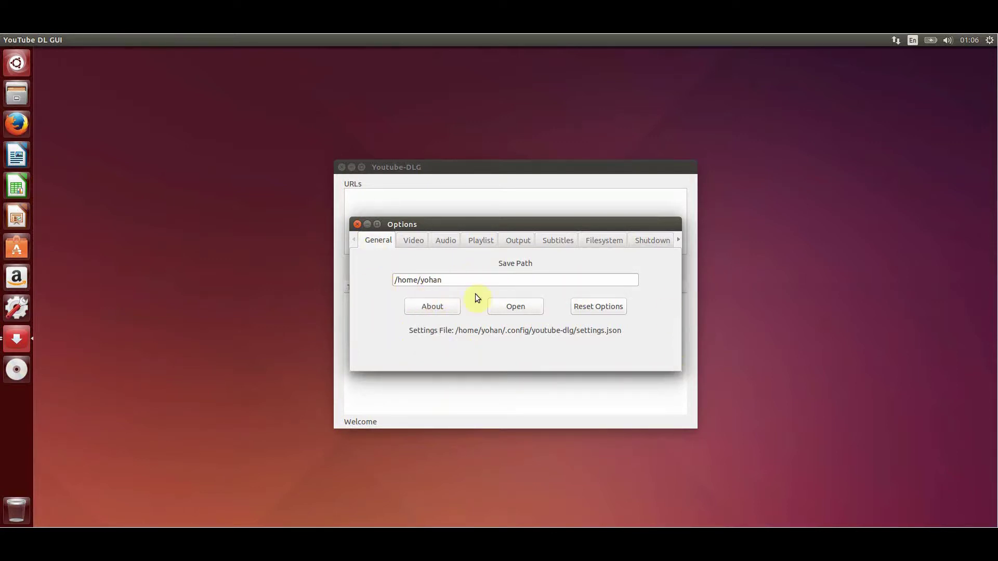
click(412, 244)
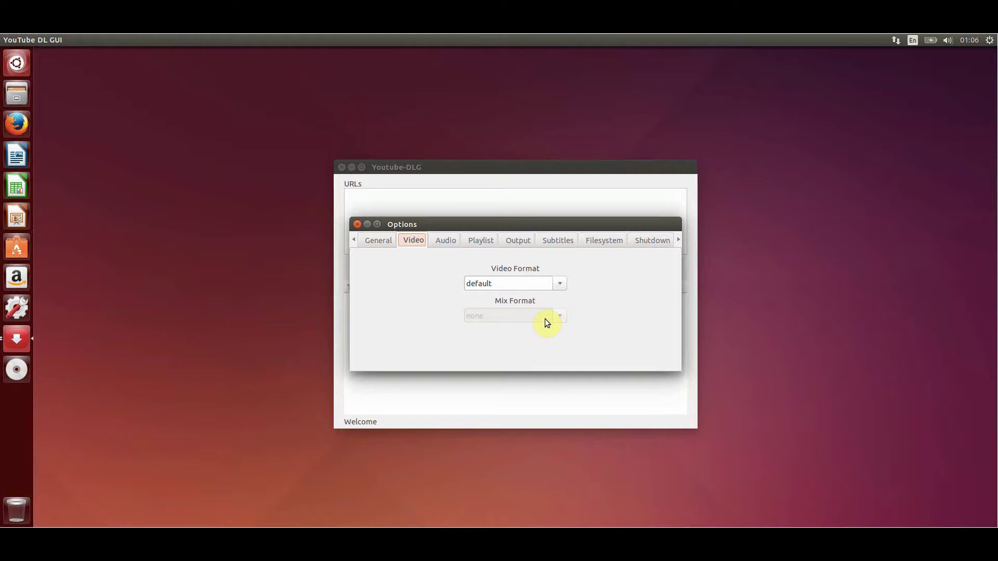
click(561, 287)
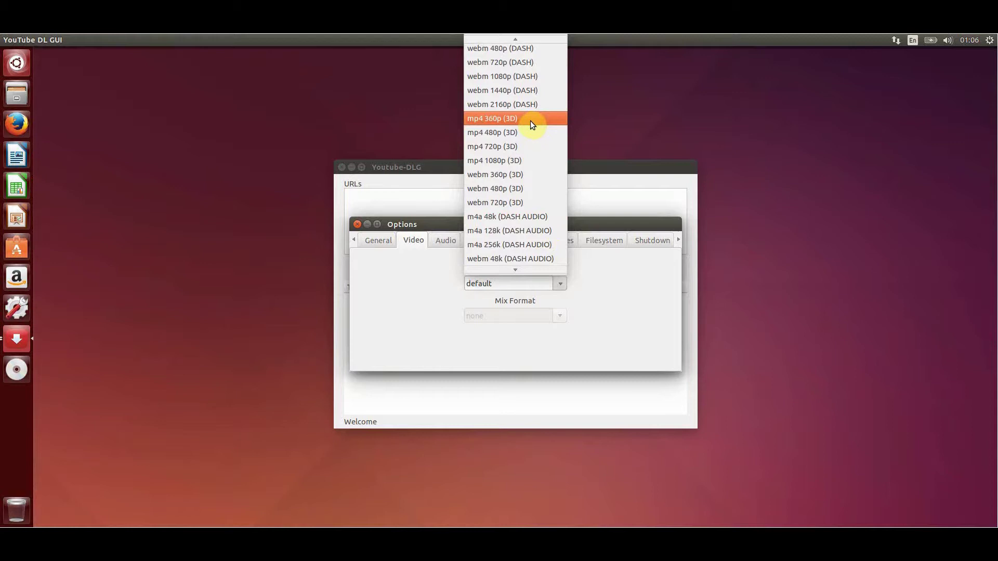
scroll(534, 154, up, 4)
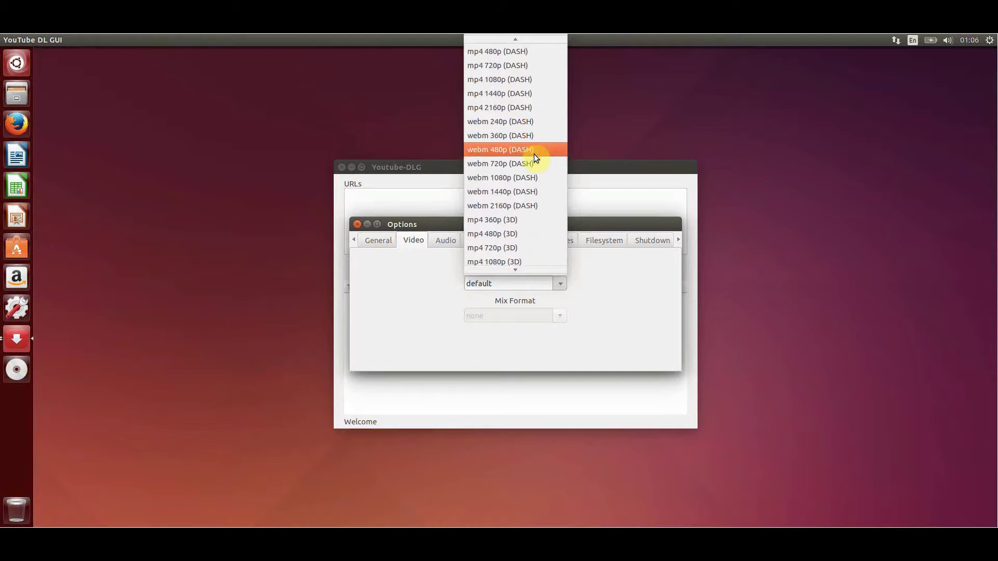
scroll(534, 154, up, 2)
scroll(534, 78, up, 1)
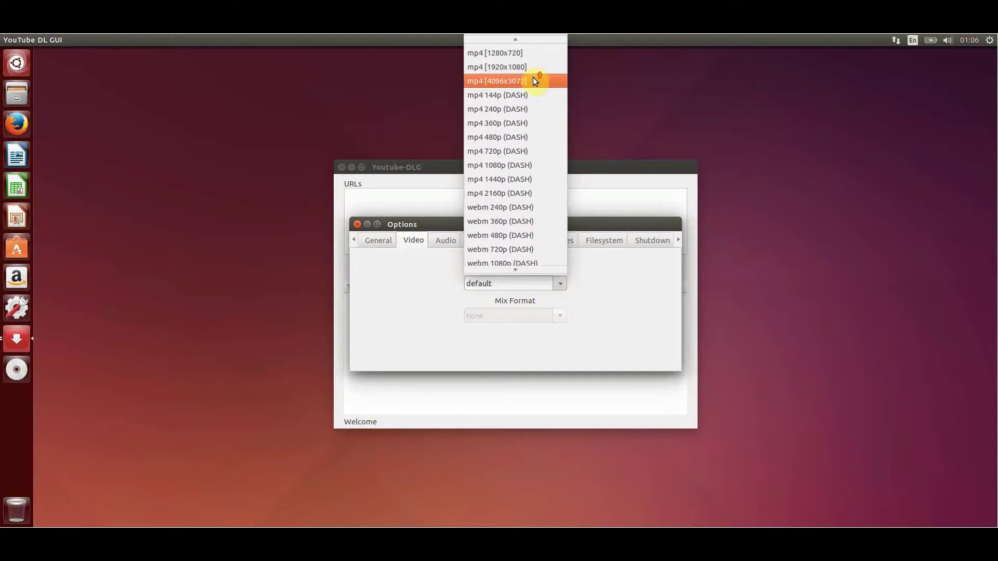
scroll(533, 78, up, 1)
scroll(533, 78, up, 1)
scroll(533, 78, up, 1)
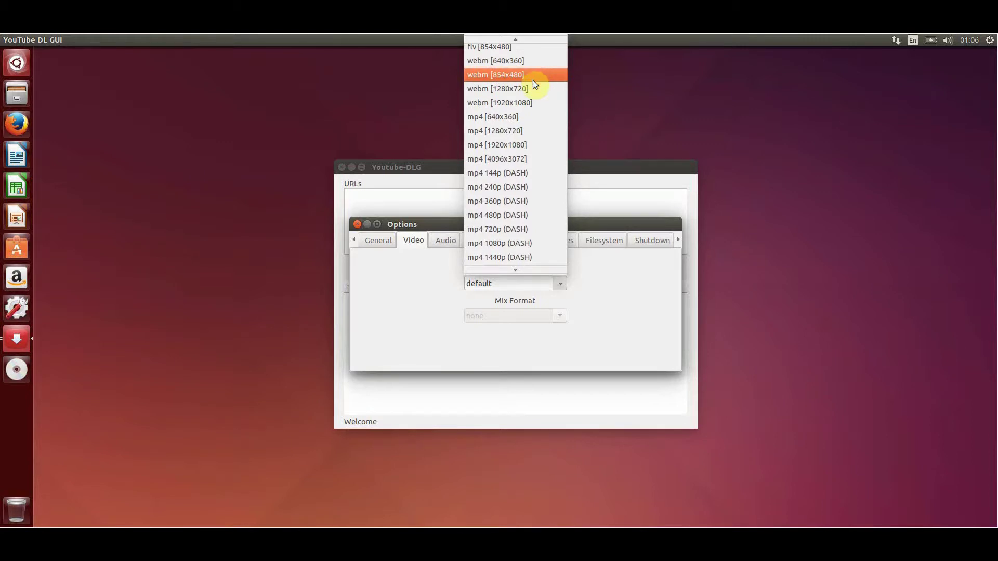
click(525, 118)
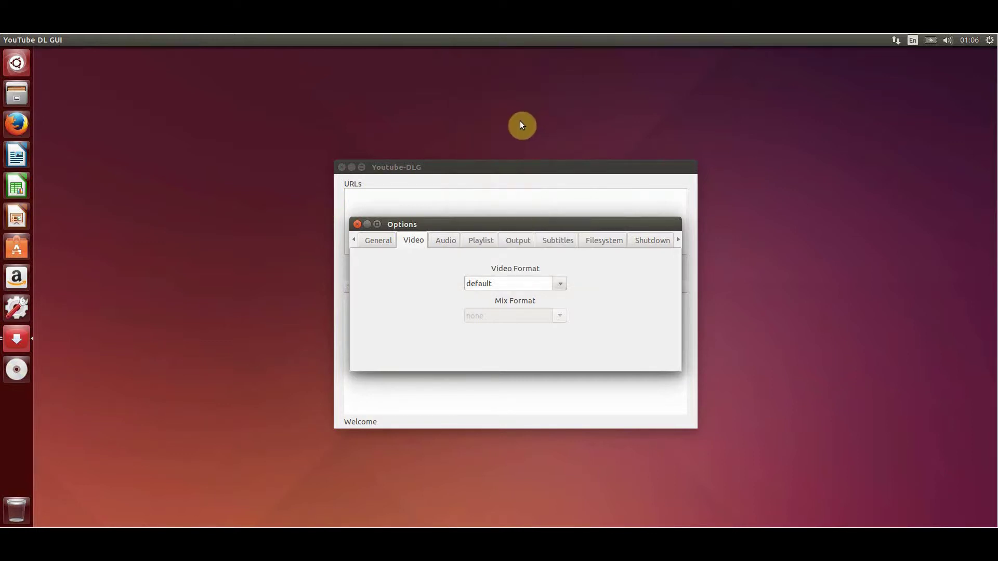
Look through the Audio, Playlist and Output tabs, then return to the Video tab.
scroll(497, 284, down, 1)
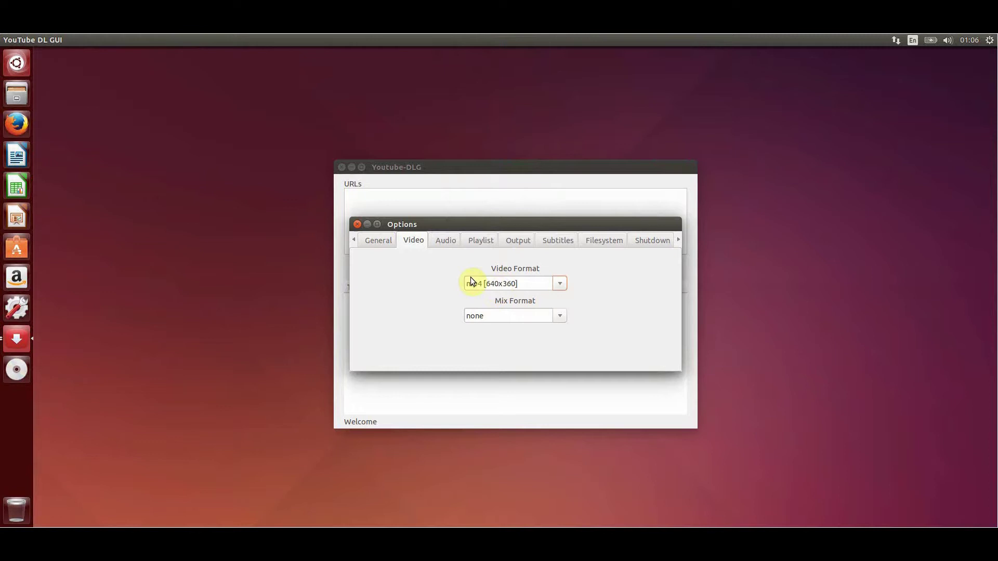
click(445, 238)
click(483, 240)
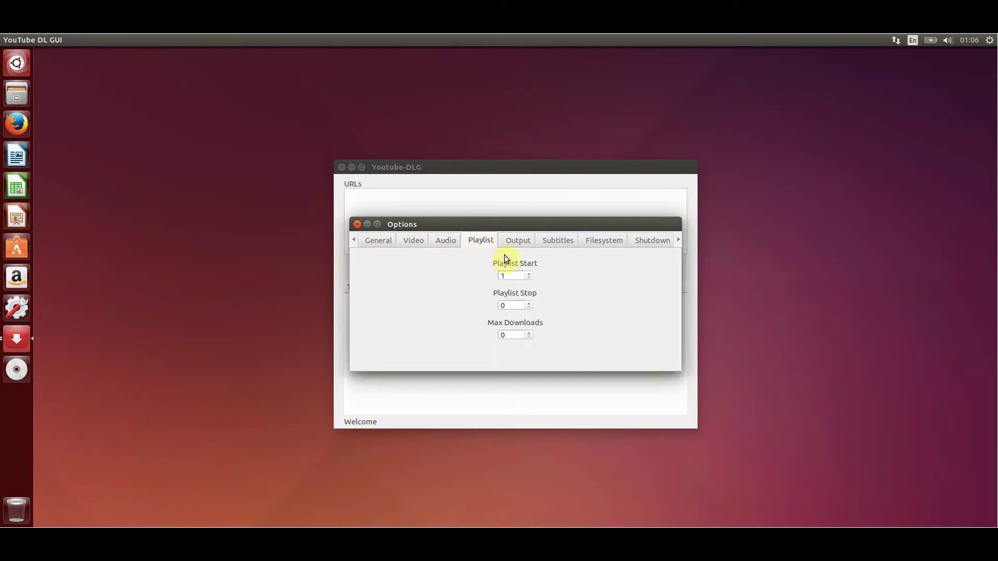
click(517, 242)
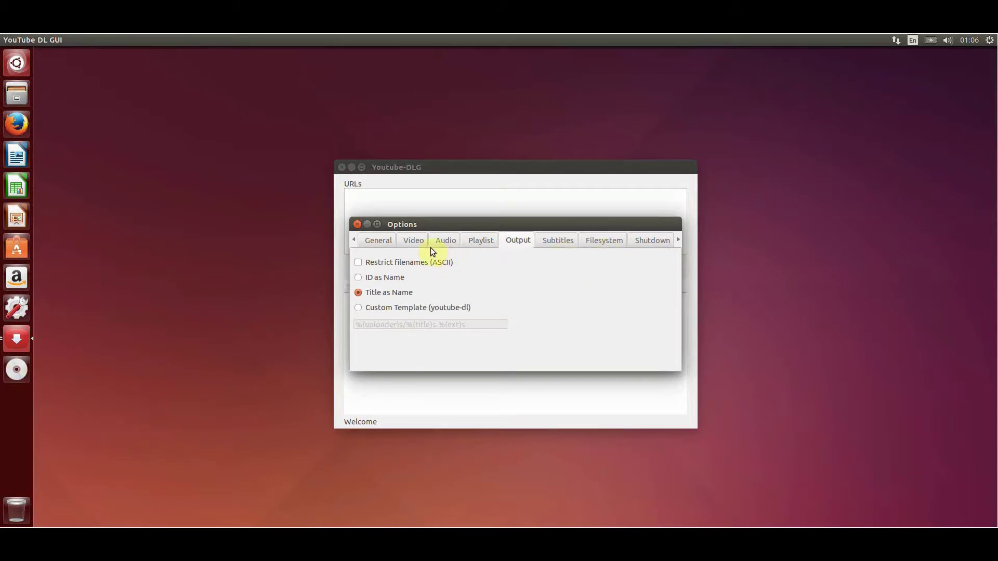
click(414, 242)
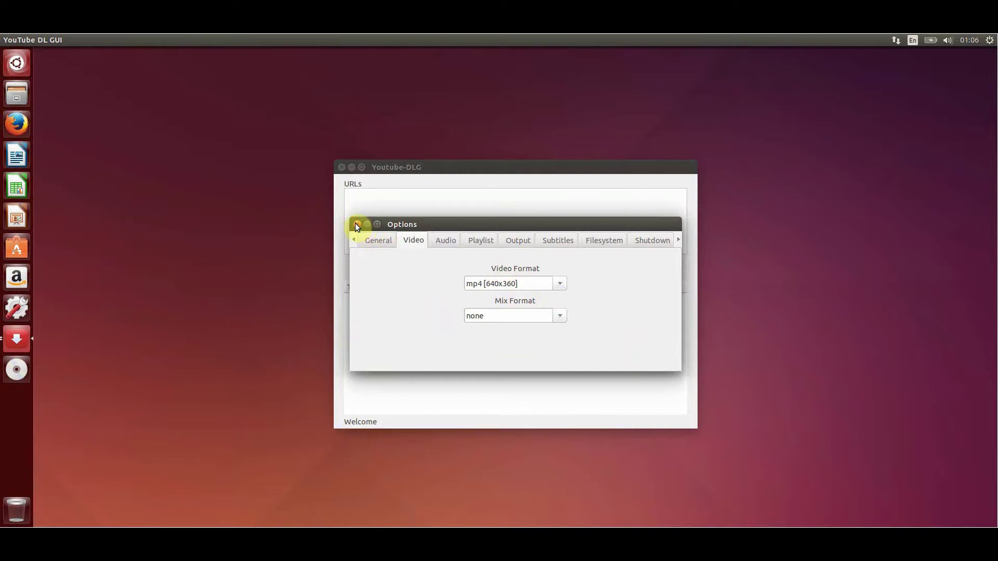
Close the Youtube-DLG Options and start Firefox on the Ubuntu Start Page.
key(alt+F4)
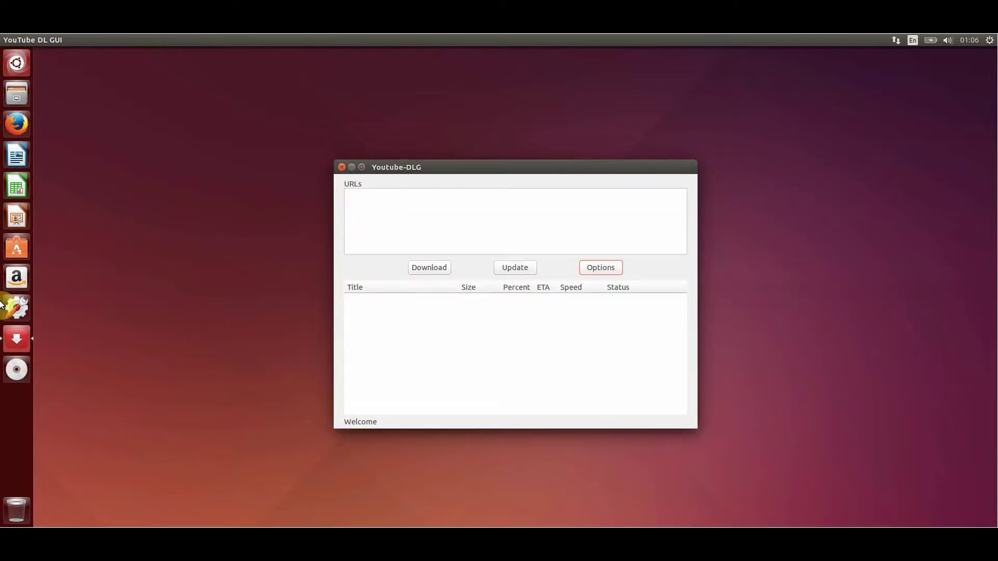
click(18, 124)
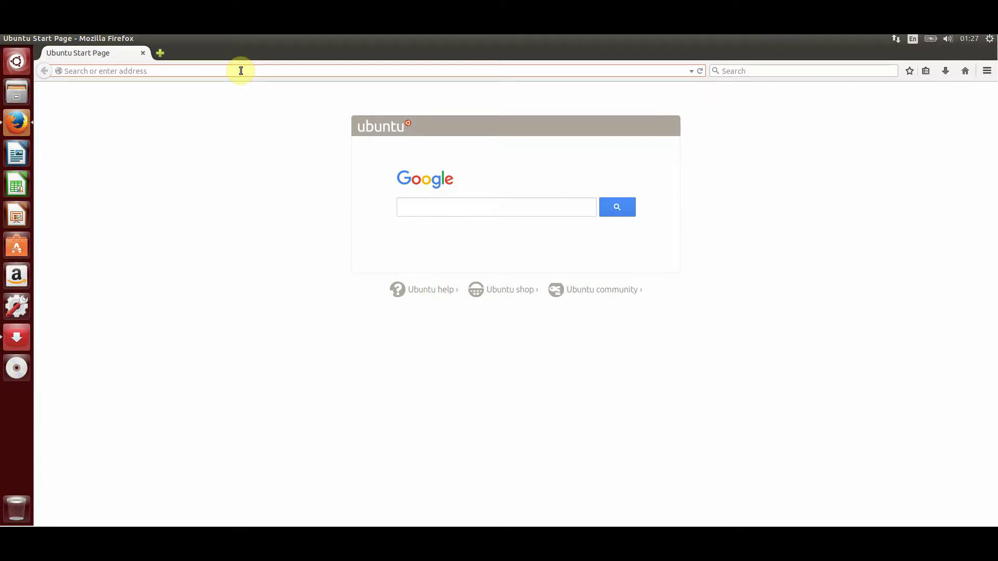
Go to youtube.com, search 'technologytv', and open the TechnologyTV channel.
text(youtube)
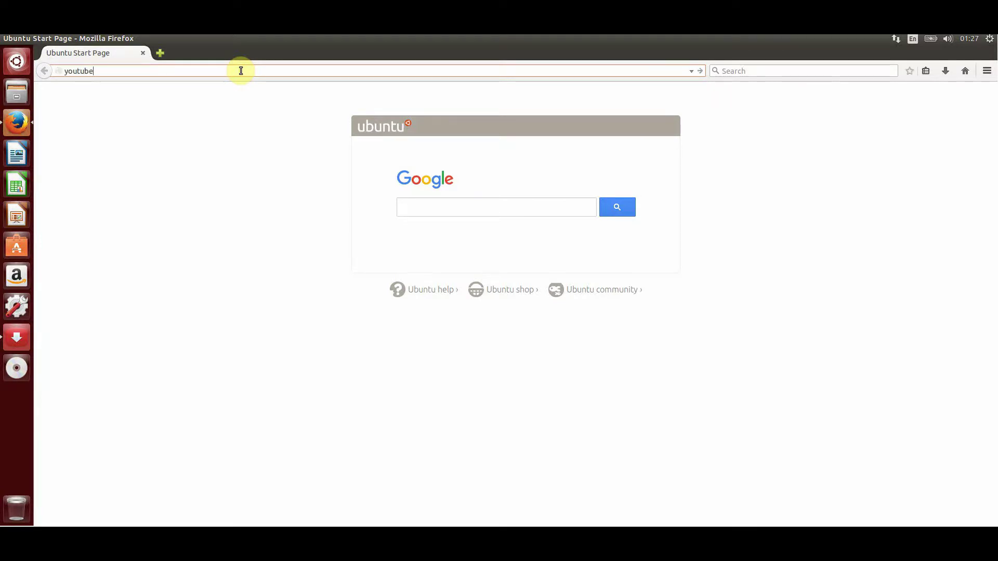
text(.com)
key(Return)
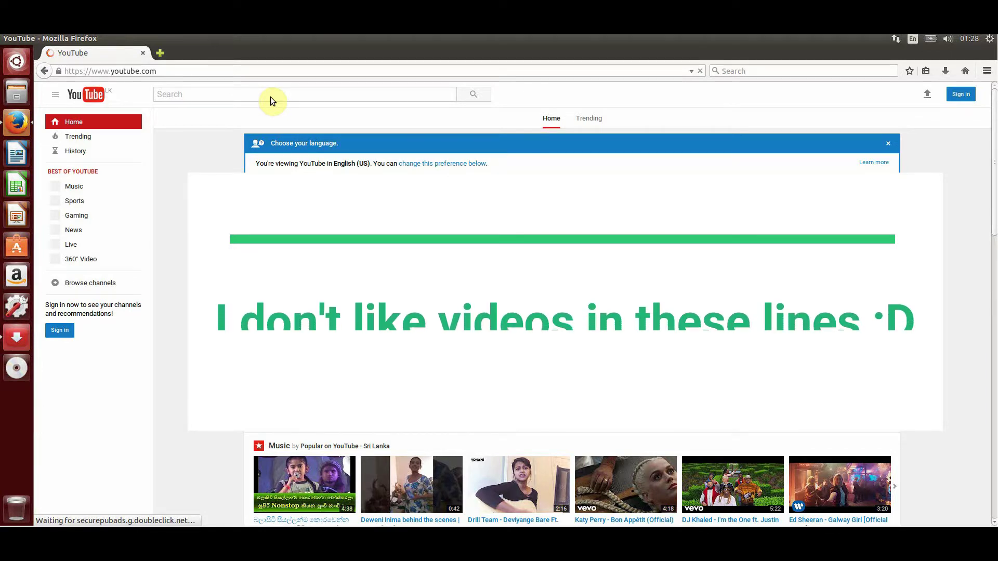
click(196, 95)
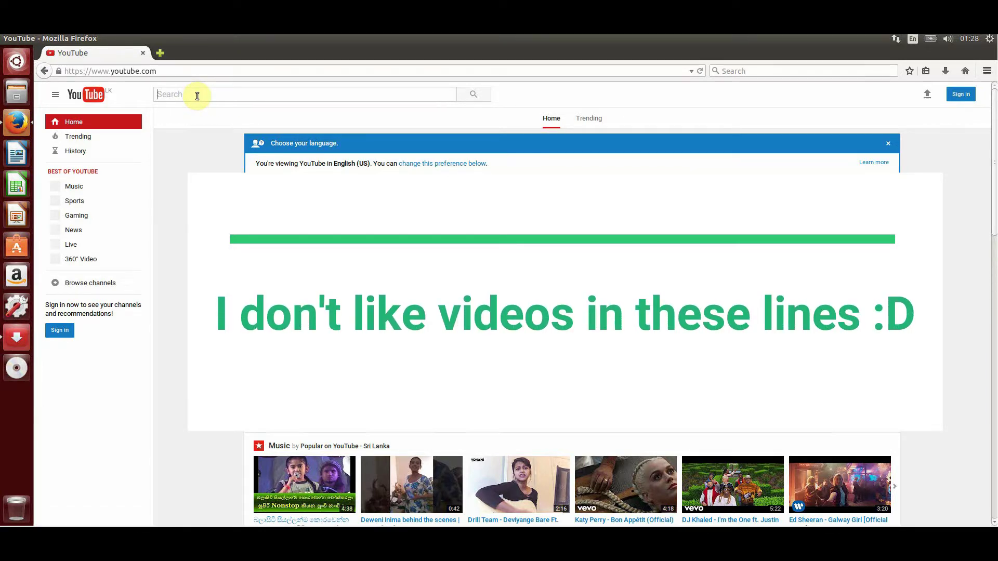
text(techn)
text(ologytv)
key(Return)
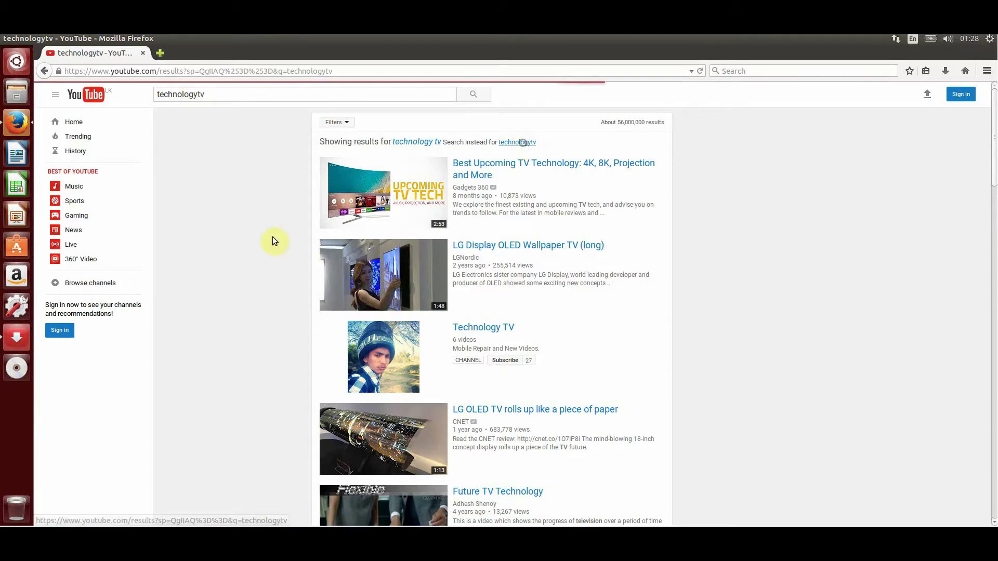
click(497, 163)
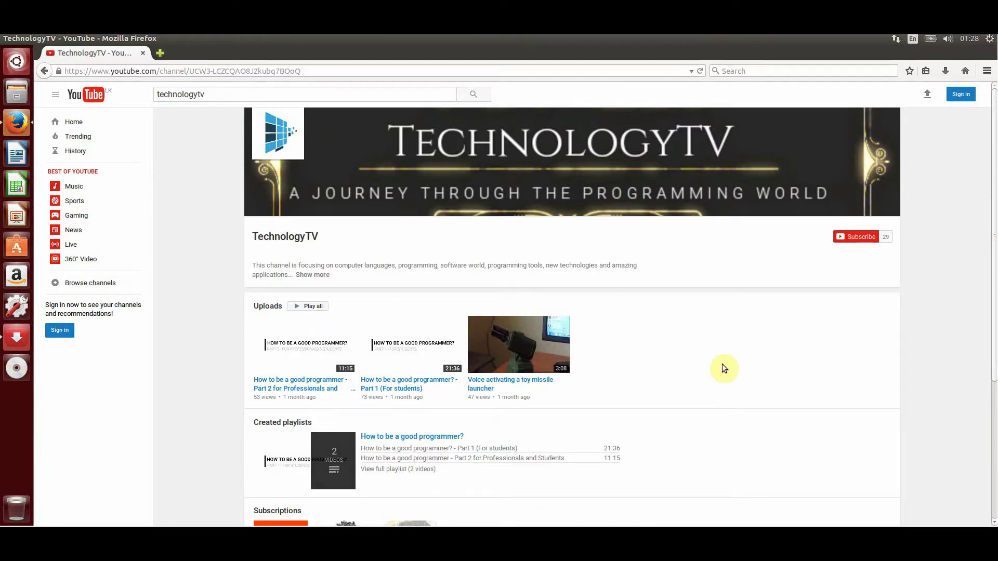
Open and pause 'Voice activating a toy missile launcher', copy its URL, and return to Youtube-DLG.
mouse_move(519, 344)
click(497, 362)
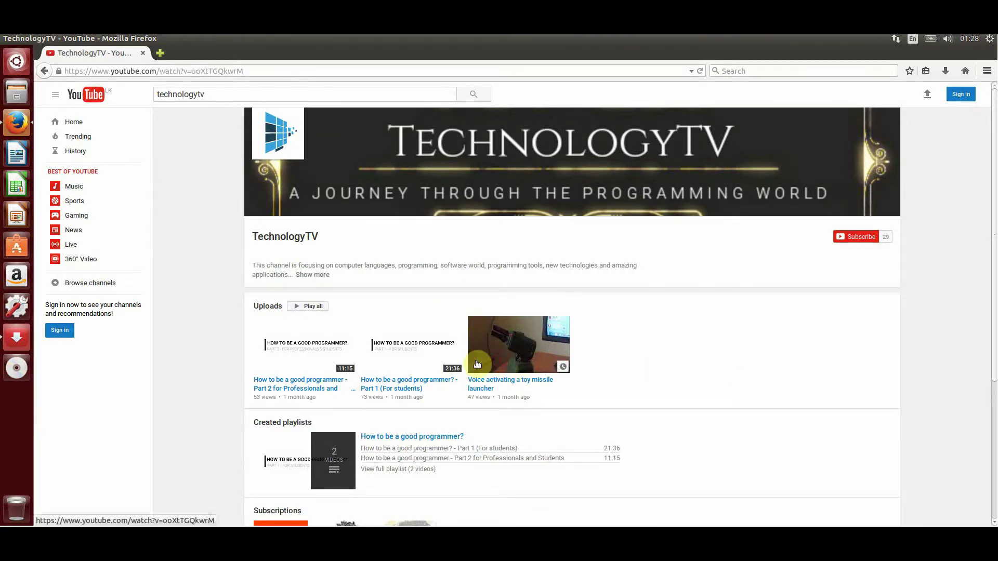
click(195, 355)
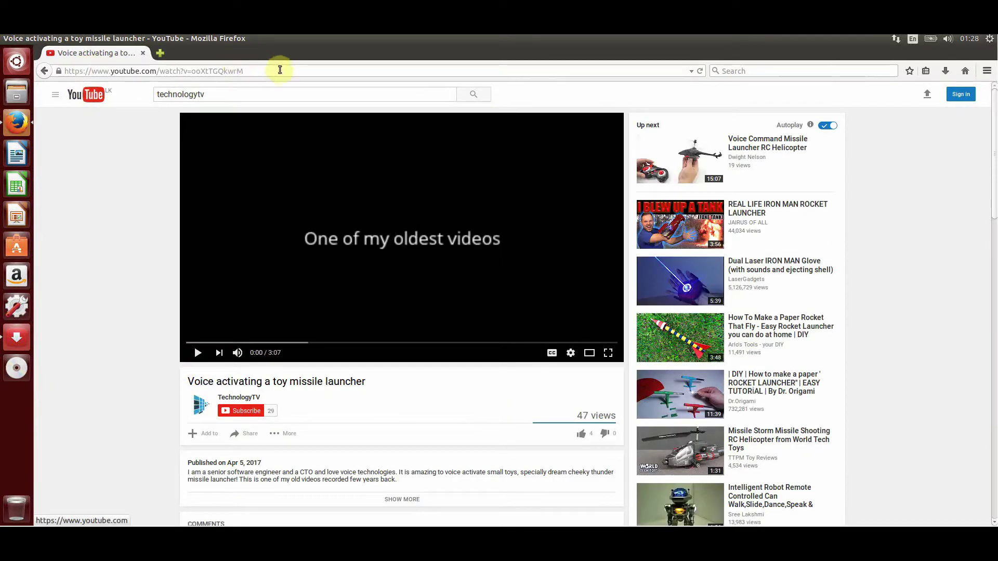
click(213, 72)
key(ctrl+a)
key(ctrl+c)
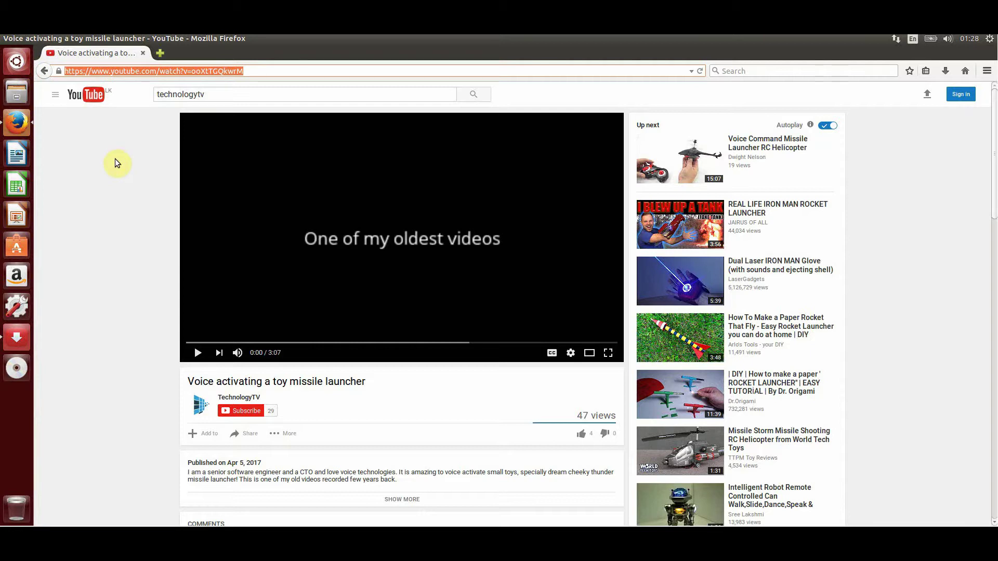
click(14, 337)
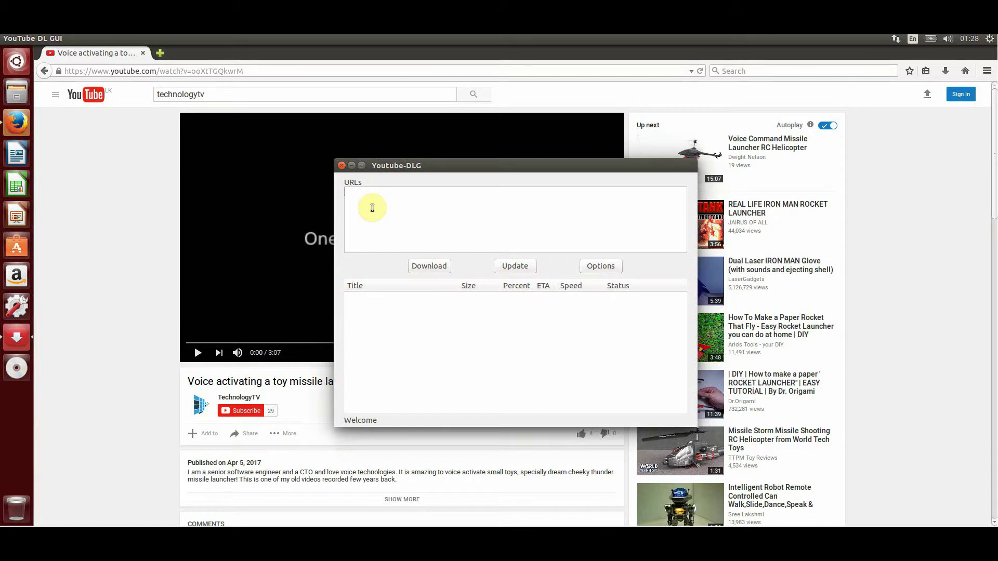
Paste the video URL into the URLs list and choose mp4 [640x360] as the video format.
key(ctrl+v)
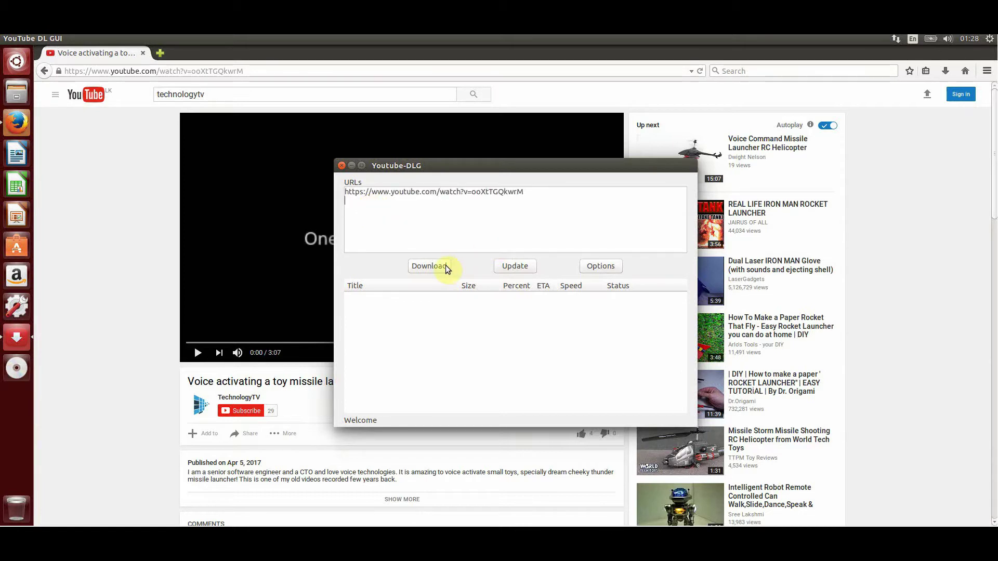
click(603, 266)
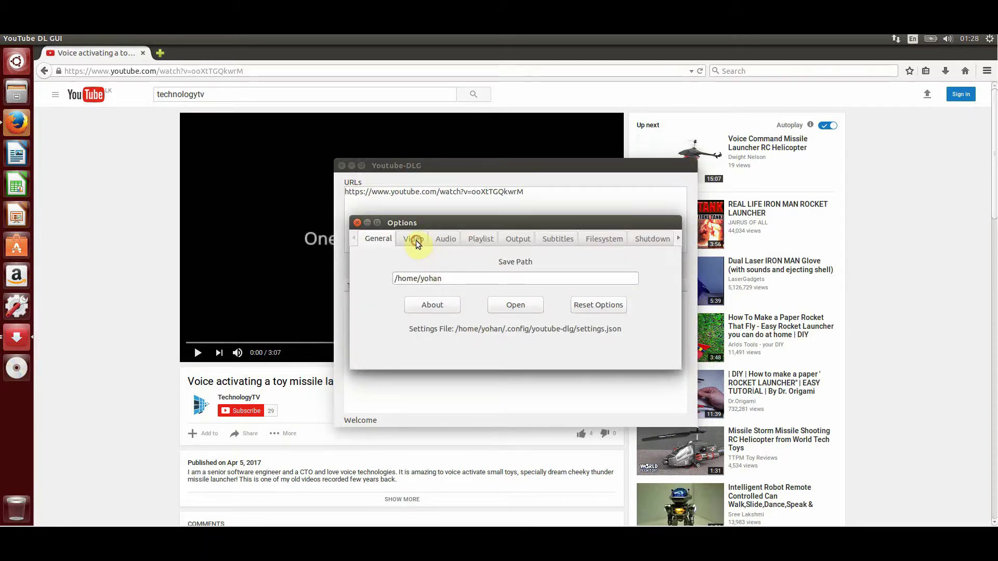
click(416, 240)
click(556, 282)
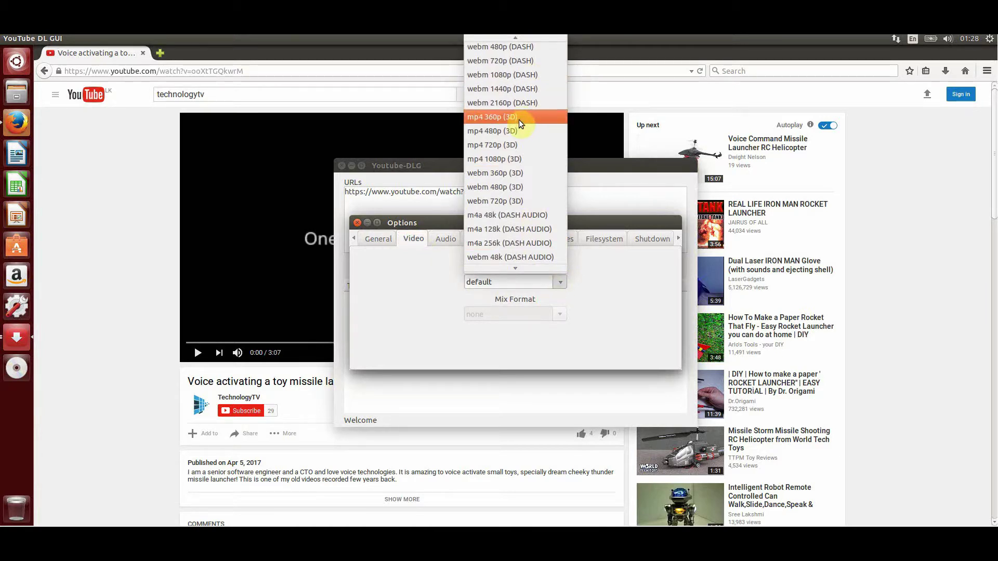
scroll(530, 156, up, 3)
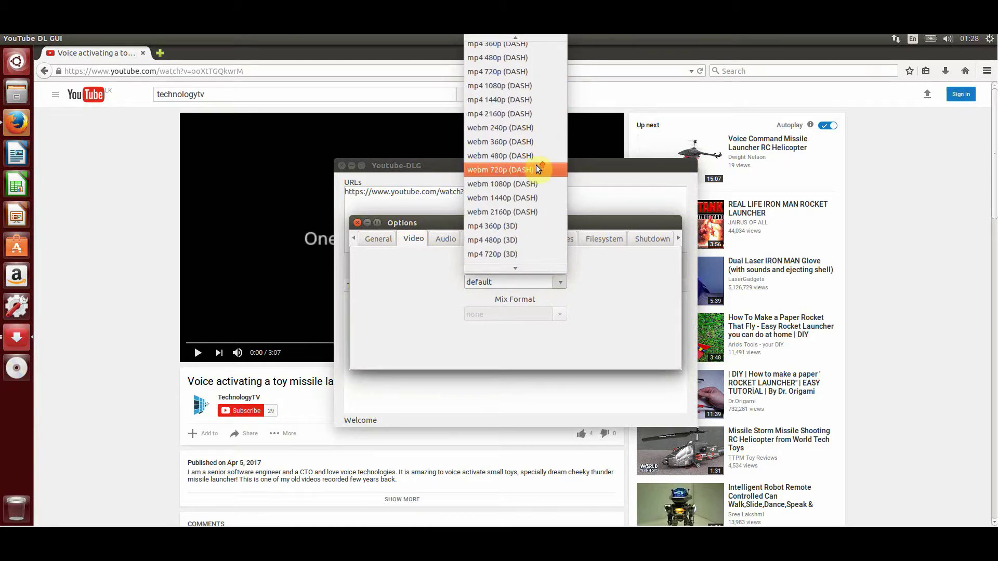
scroll(538, 164, up, 3)
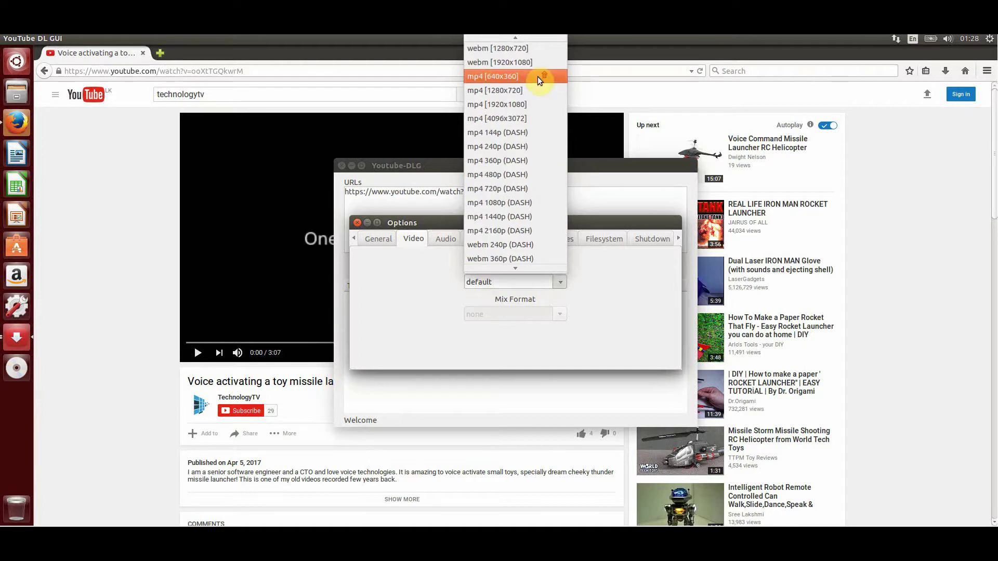
scroll(537, 76, up, 1)
click(534, 116)
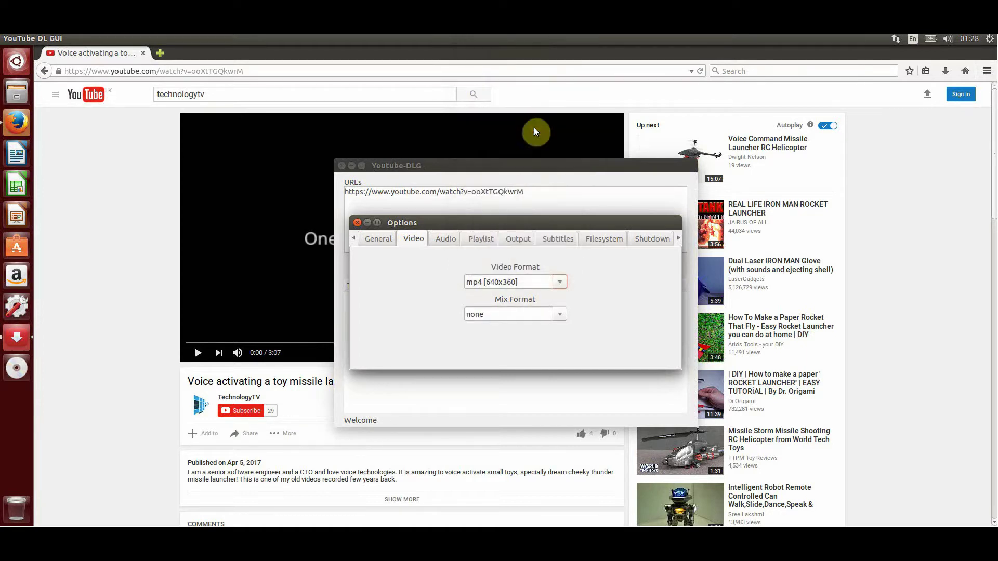
click(357, 223)
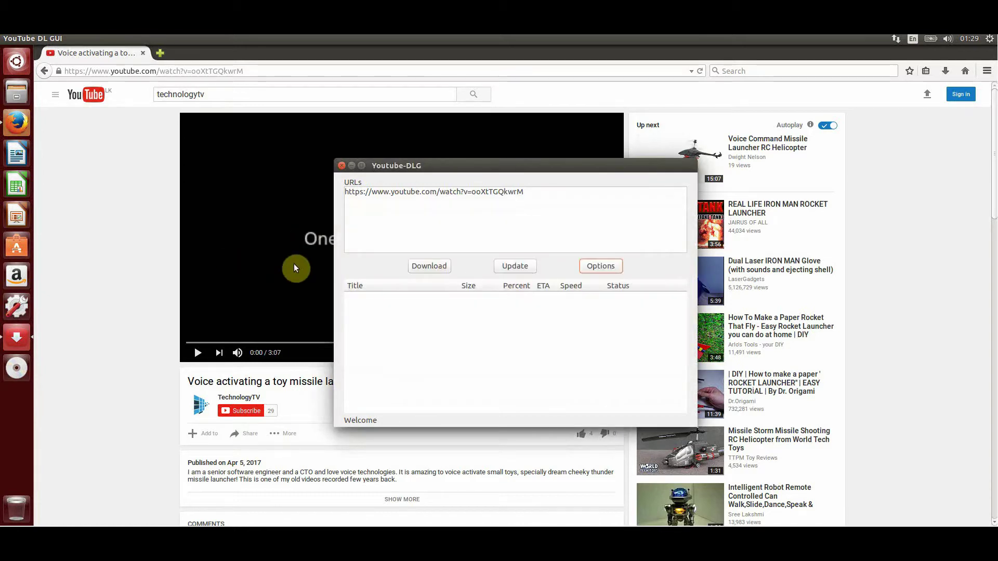
Download the 6.79 MiB toy missile launcher video and dismiss the completion notice.
click(434, 269)
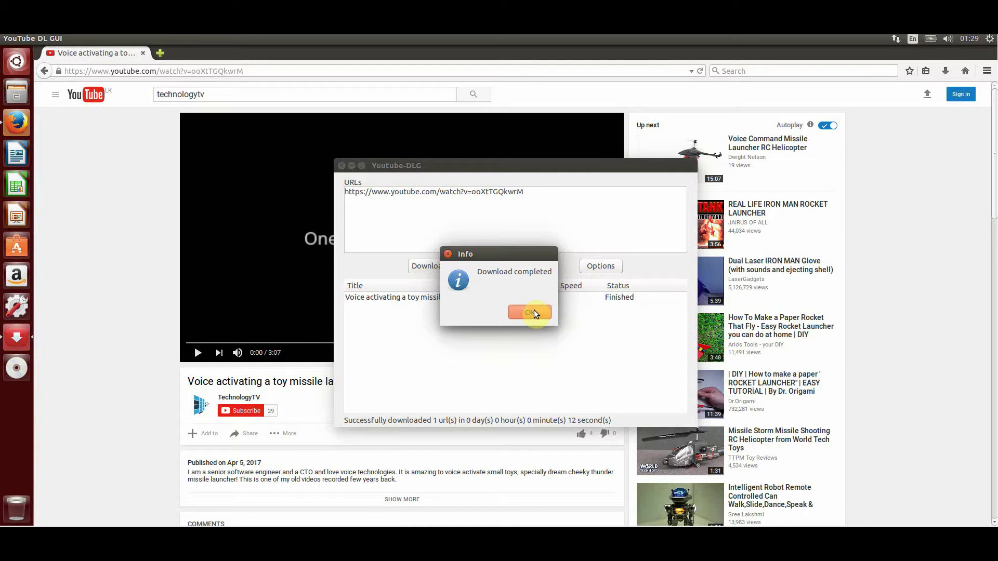
click(534, 312)
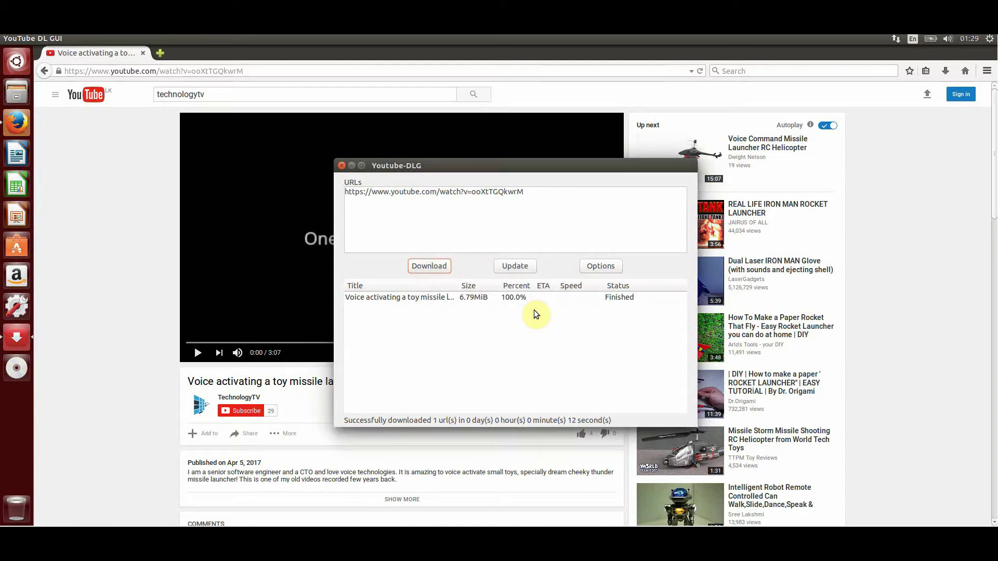
Confirm the 7.1 MB 'Voice activating a toy missile launcher.mp4' is in Home, then close Files.
click(18, 99)
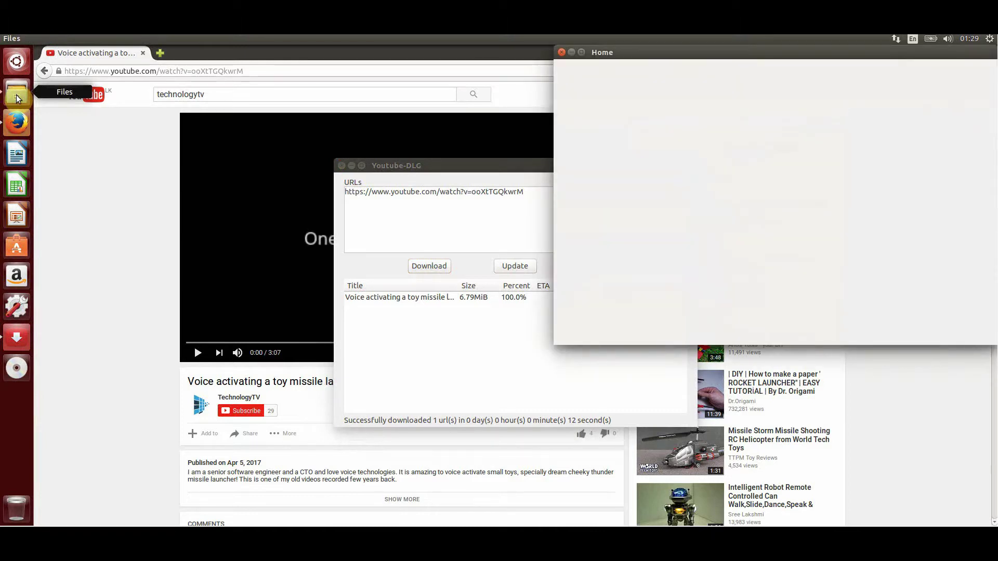
click(690, 56)
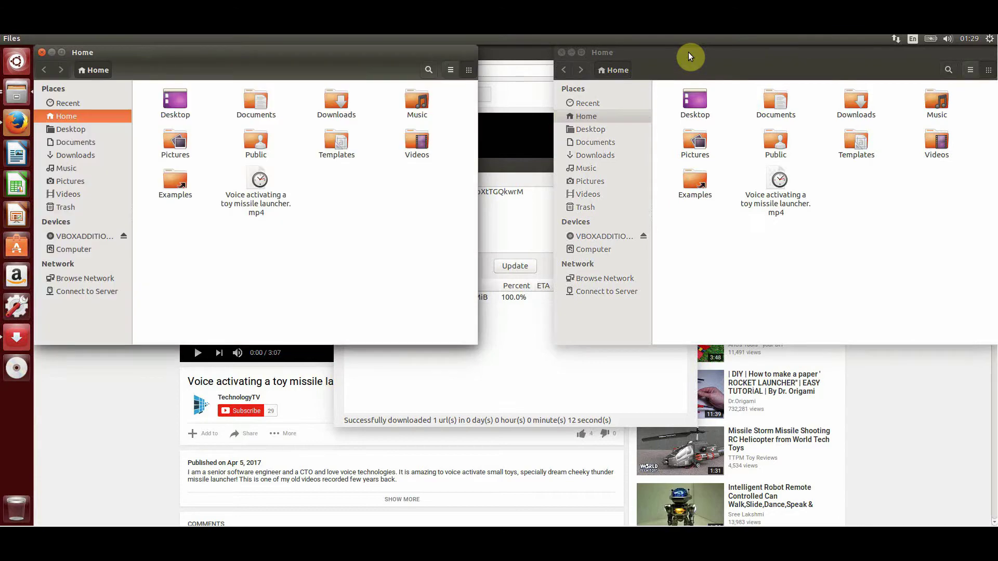
click(41, 52)
drag(654, 67, 466, 96)
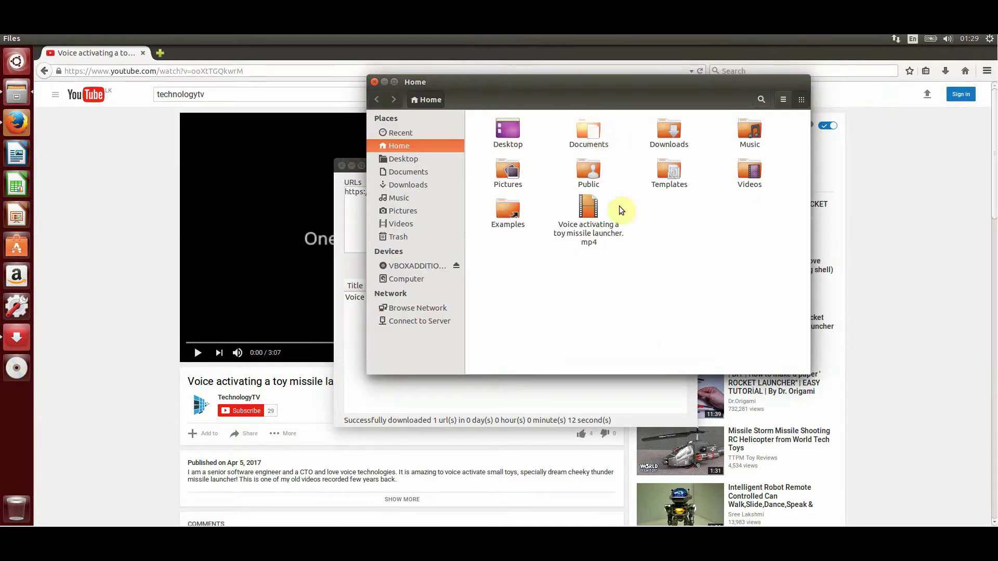
click(593, 235)
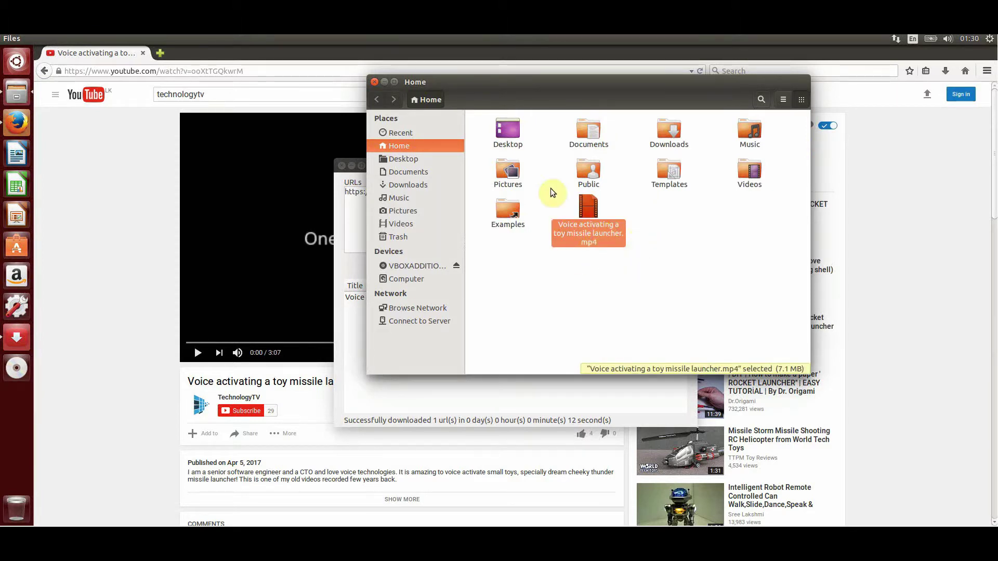
click(374, 82)
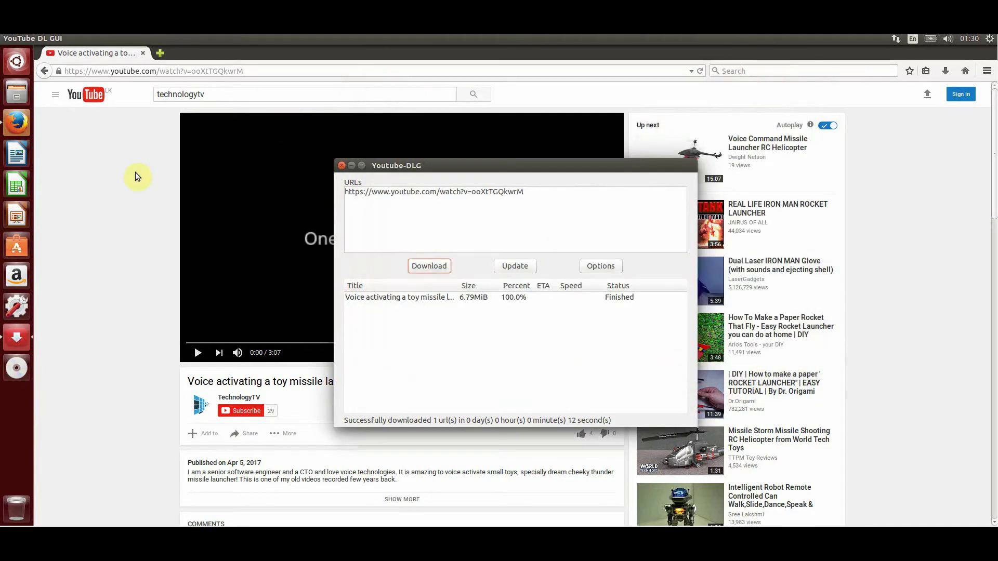
Open TechnologyTV's 'How to be a good programmer?' playlist from the channel's created playlists.
click(135, 172)
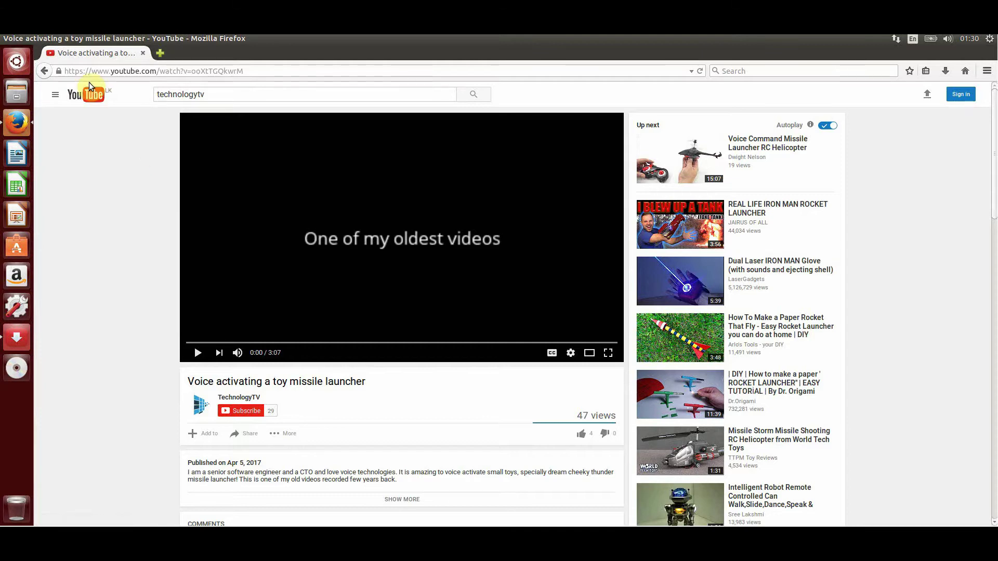
click(239, 398)
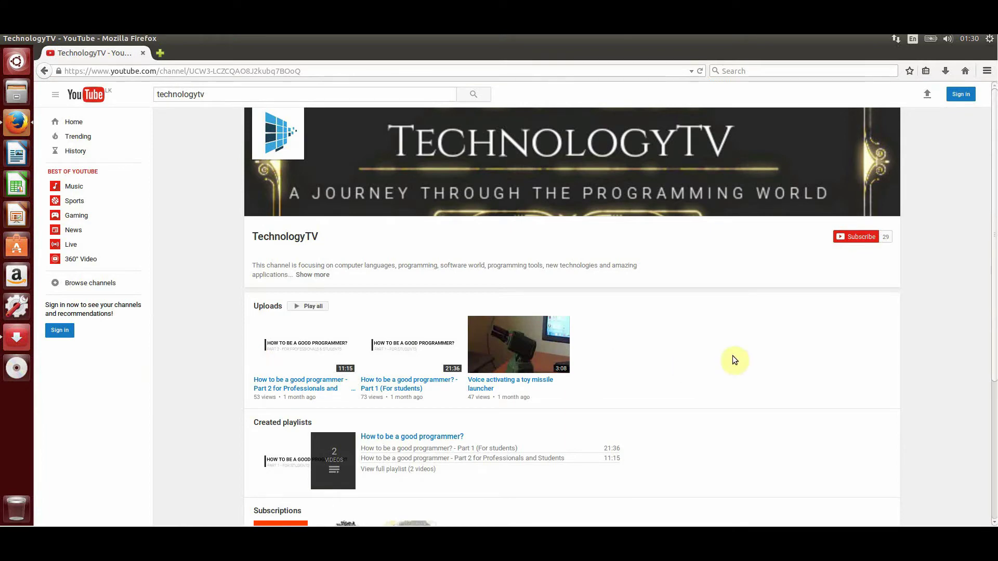
scroll(735, 359, down, 2)
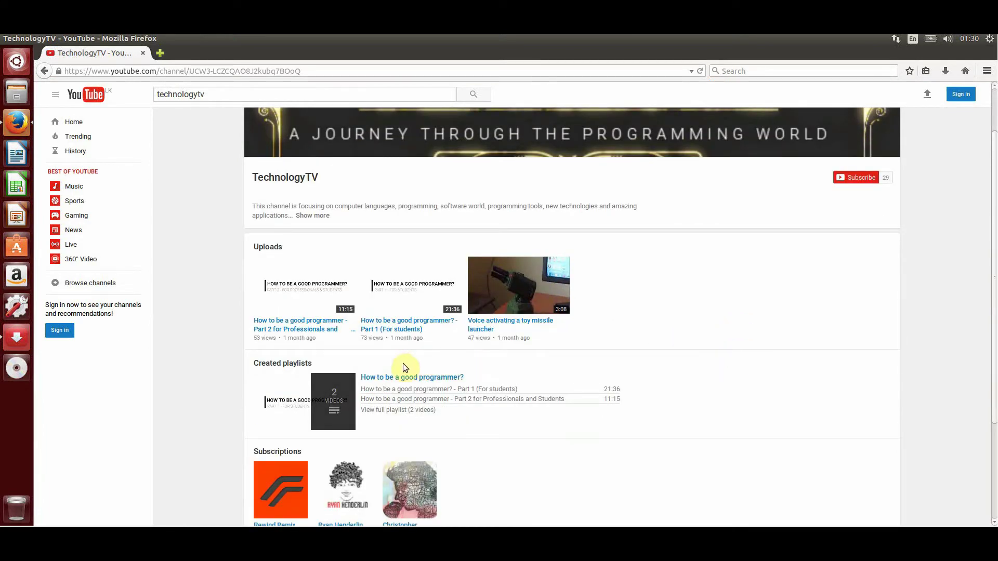
scroll(250, 374, down, 1)
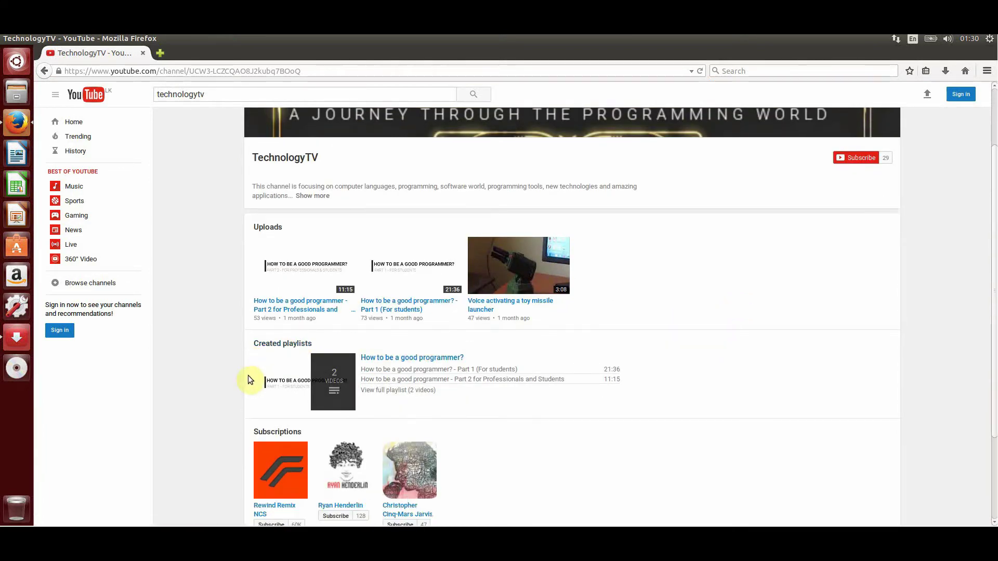
scroll(248, 375, down, 3)
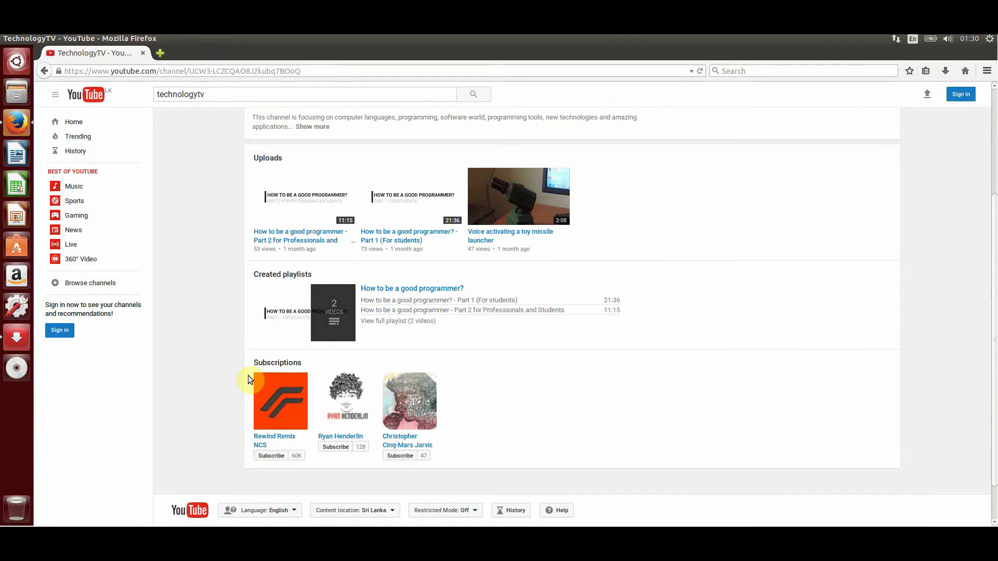
click(288, 276)
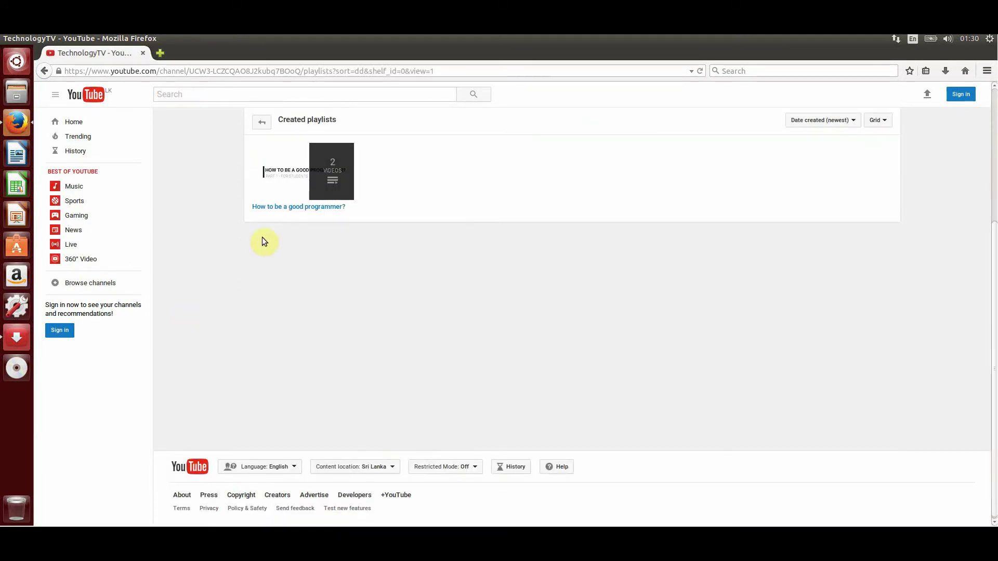
click(296, 207)
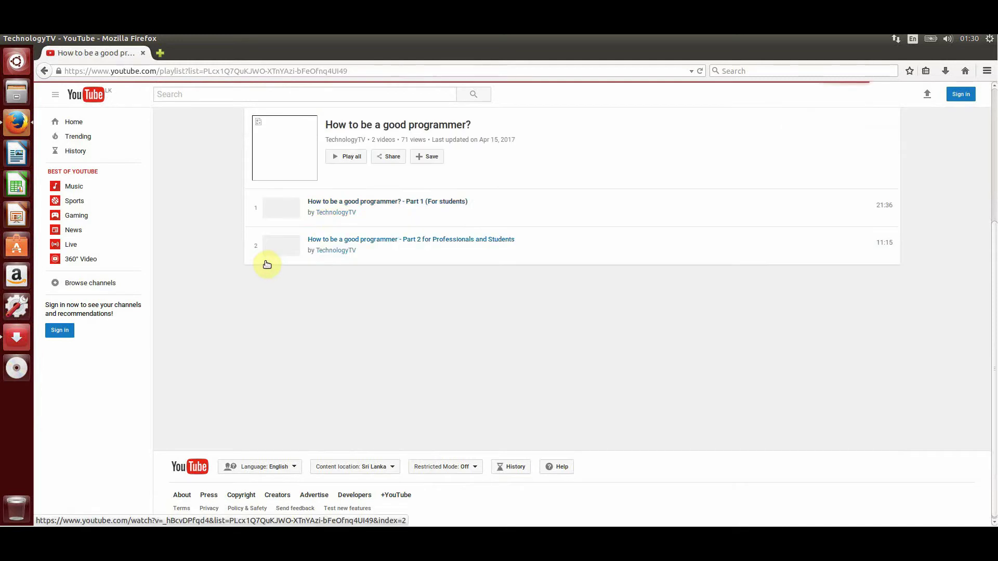
Select and copy the playlist's web address, then return to Youtube-DLG's old link.
click(392, 71)
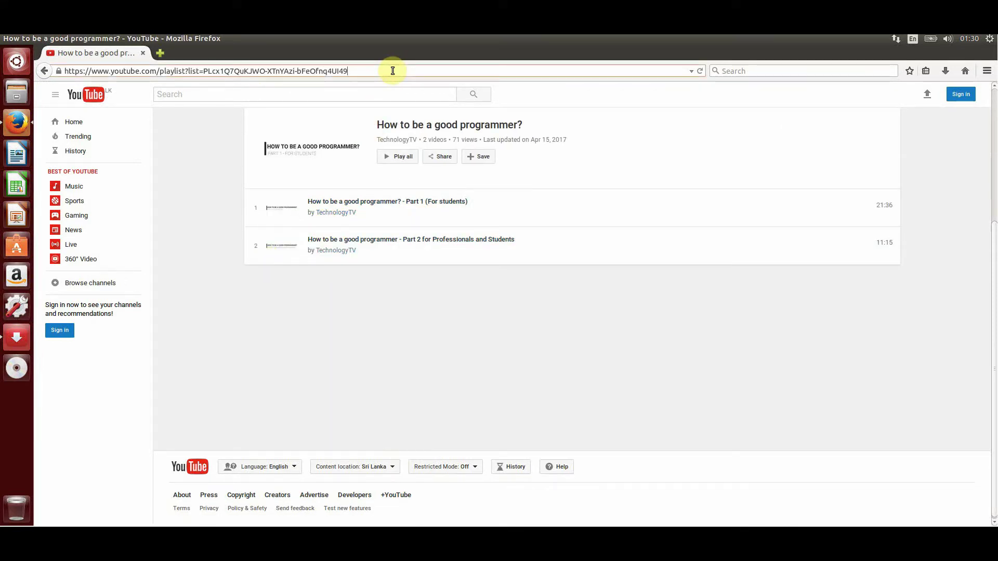
drag(392, 71, 65, 73)
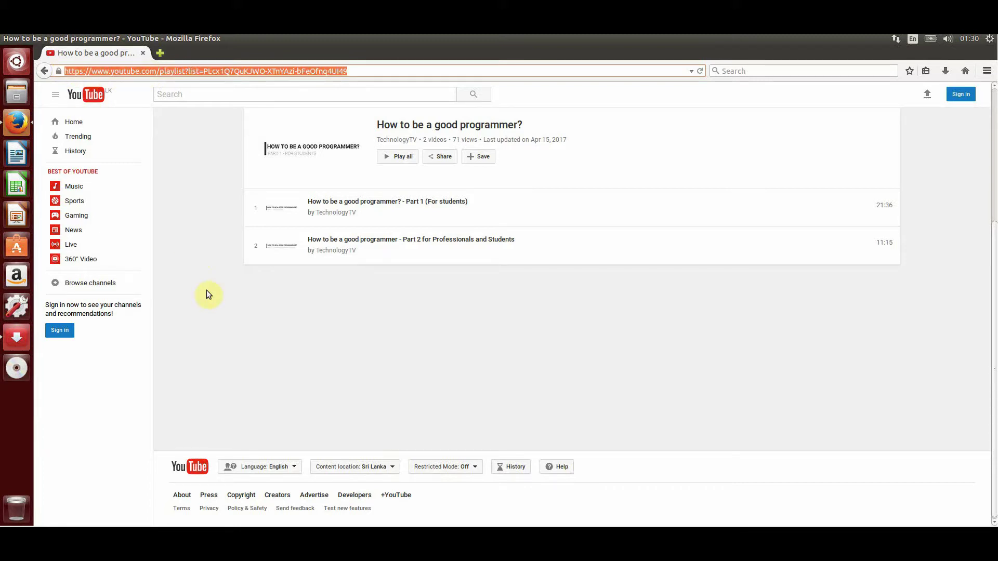
click(15, 343)
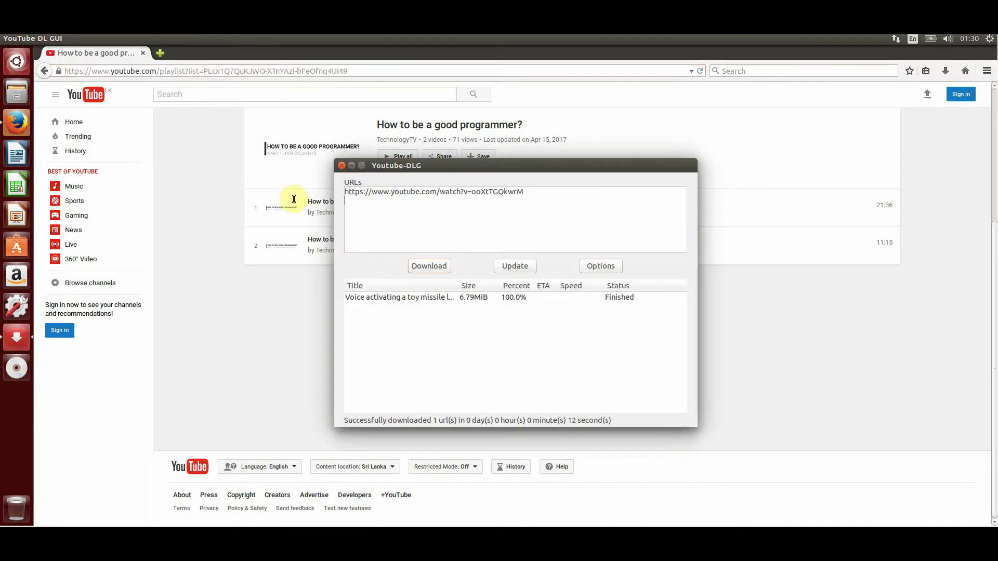
Replace the old video link with the pasted playlist URL and download both videos to 2/2 Finished.
key(BackSpace)
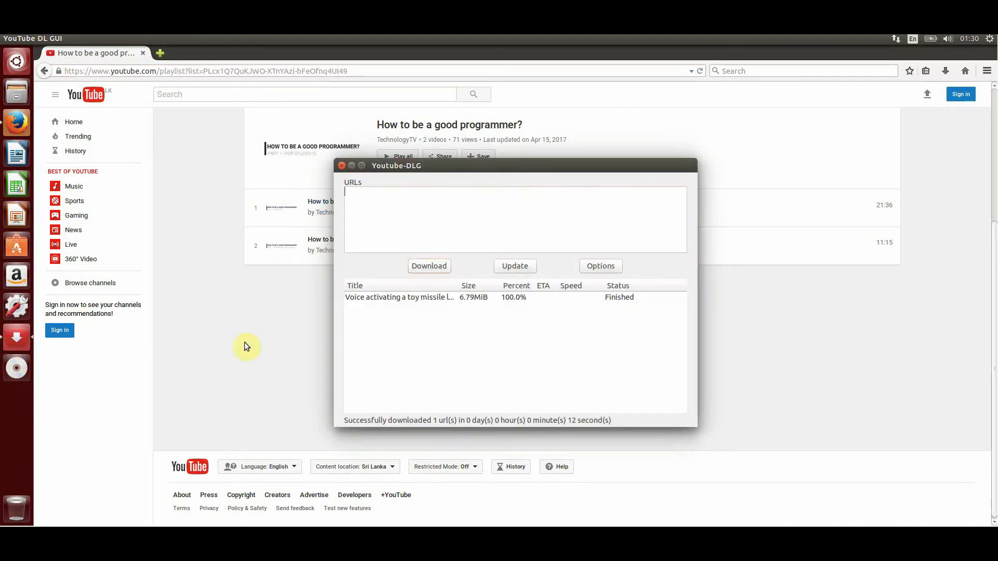
text(https://www.youtube.com/playlist?list=PLcx1Q7QuKJWO-XTnYAzi-bFeOfnq4UI49)
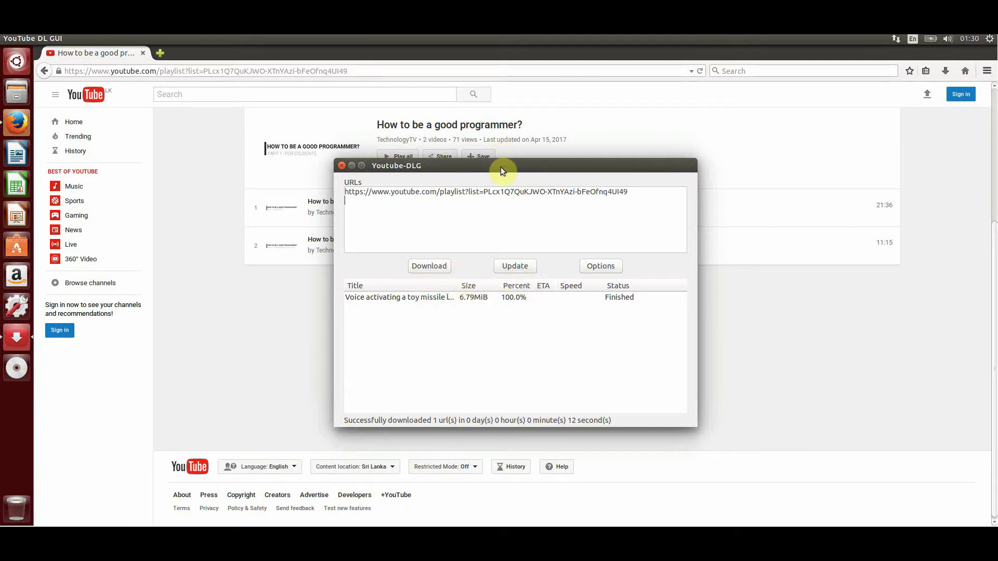
drag(500, 167, 696, 192)
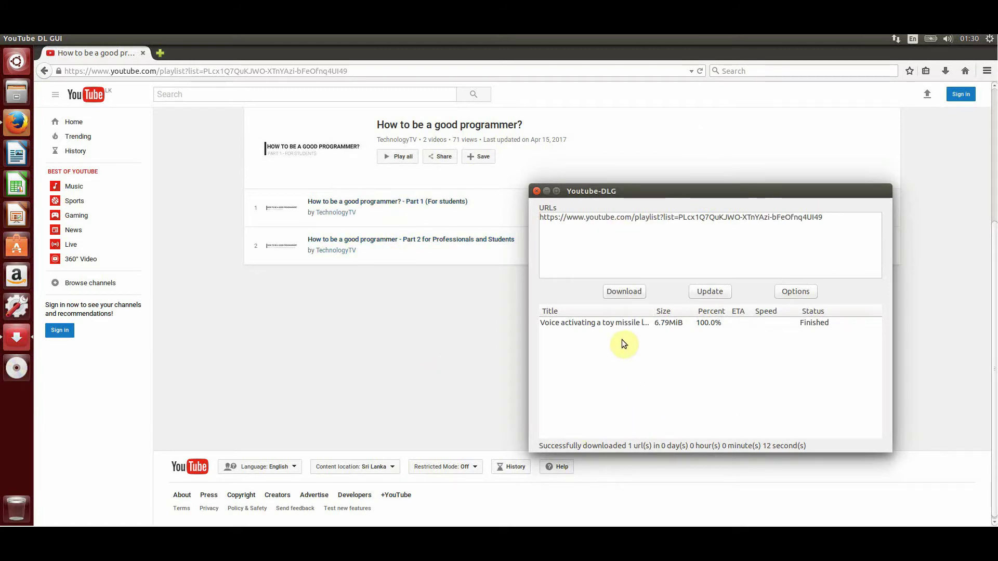
click(627, 291)
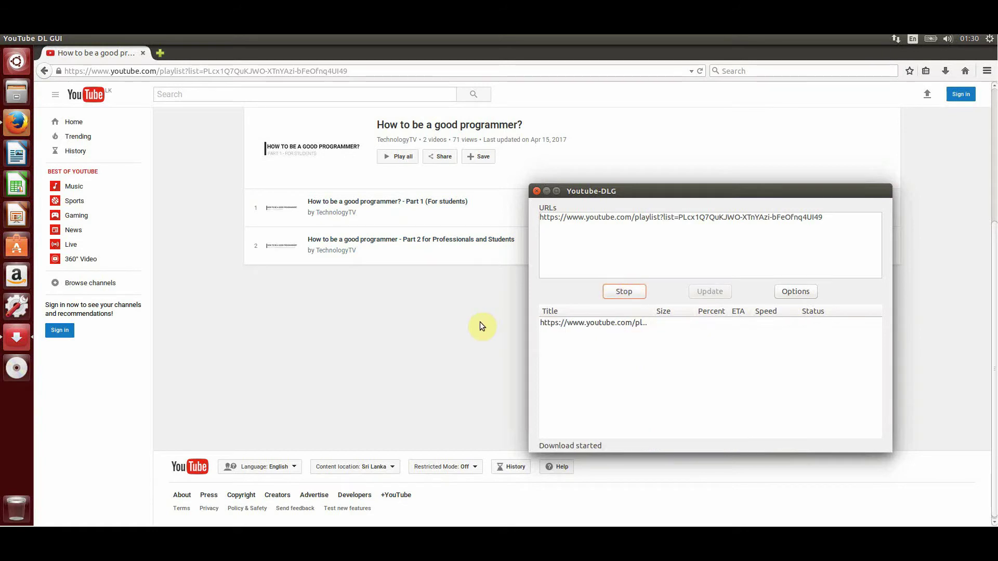
drag(660, 193, 547, 170)
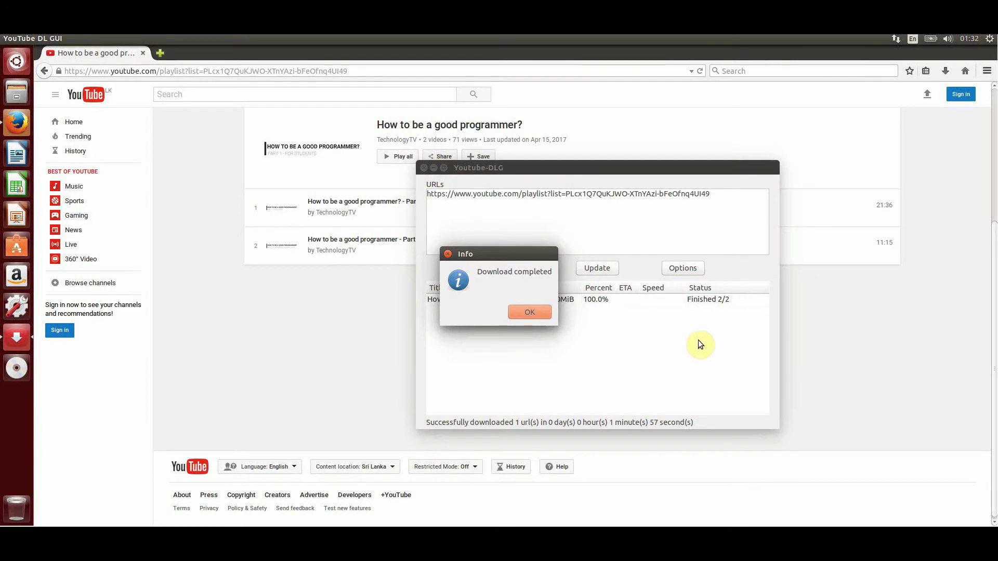
Dismiss the completion notice and verify 'How to be a good programmer' Part 1 and Part 2 mp4s are in Home.
click(530, 312)
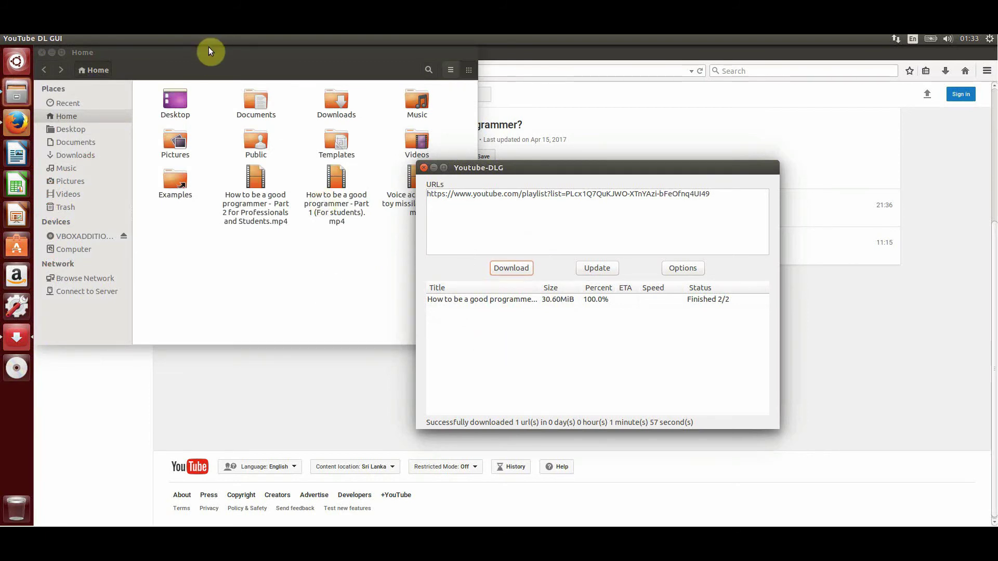
drag(208, 50, 361, 108)
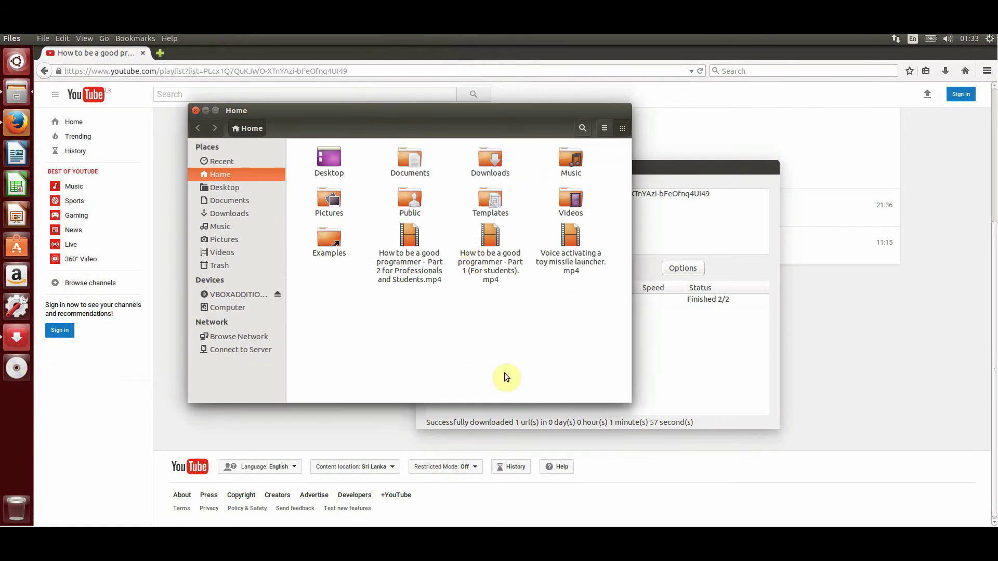
drag(522, 339, 416, 251)
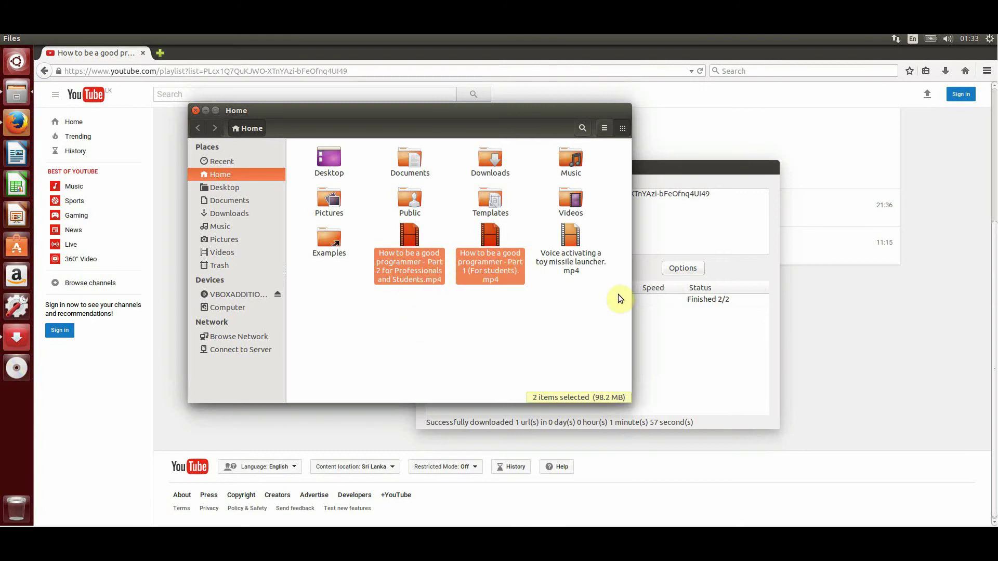
click(747, 167)
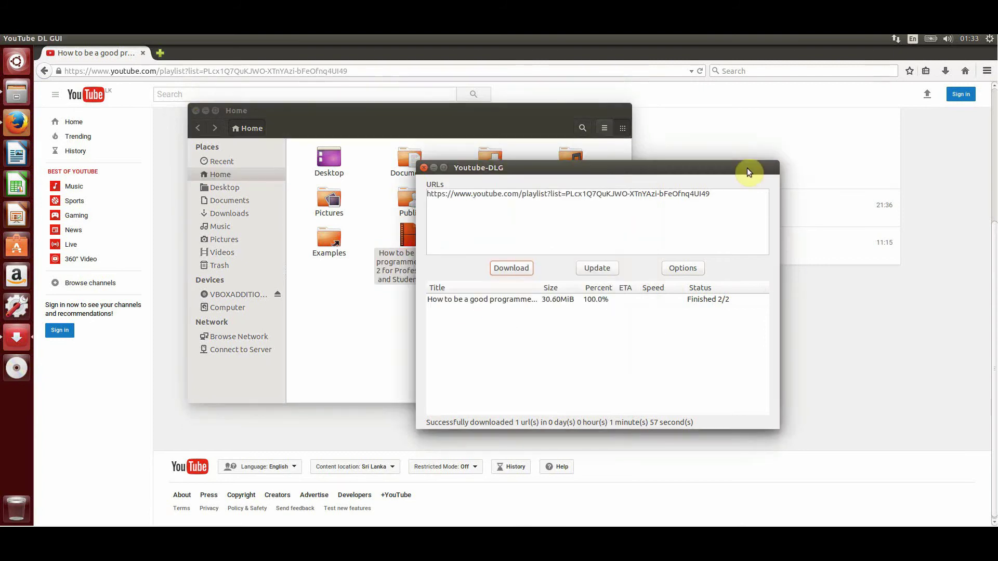